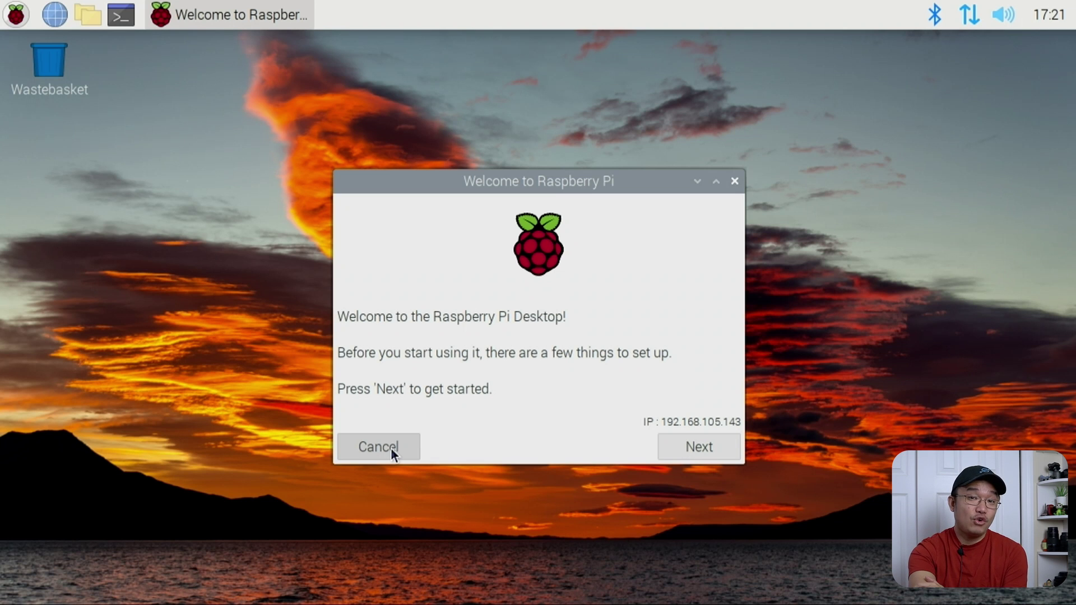
# Start the setup and accept United States, American English and Eastern as the locale, with the US keyboard enabled.
pyautogui.click(679, 442)
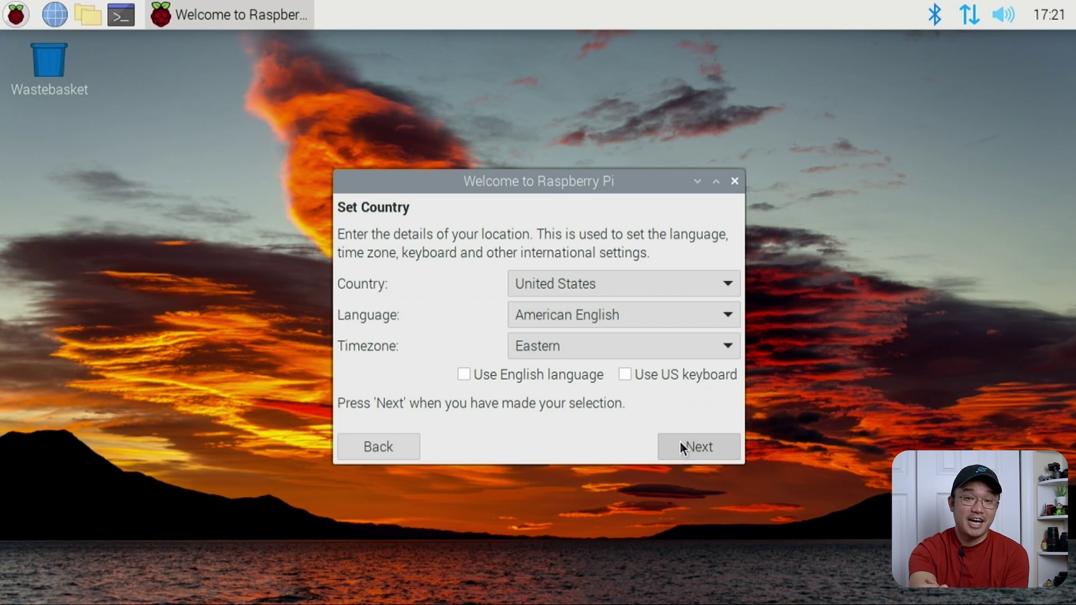
pyautogui.click(625, 374)
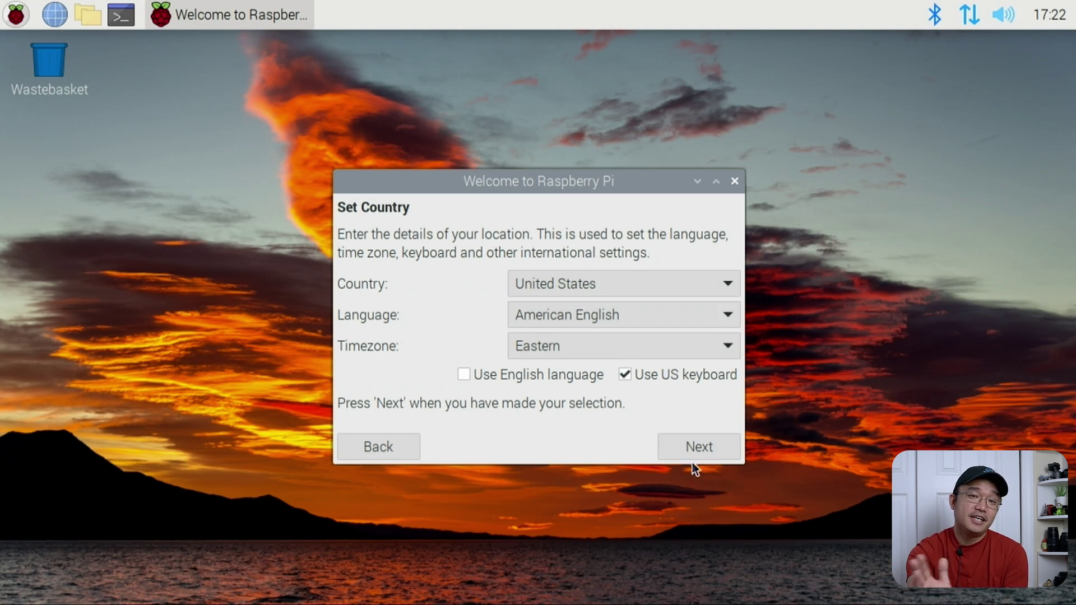
pyautogui.click(691, 448)
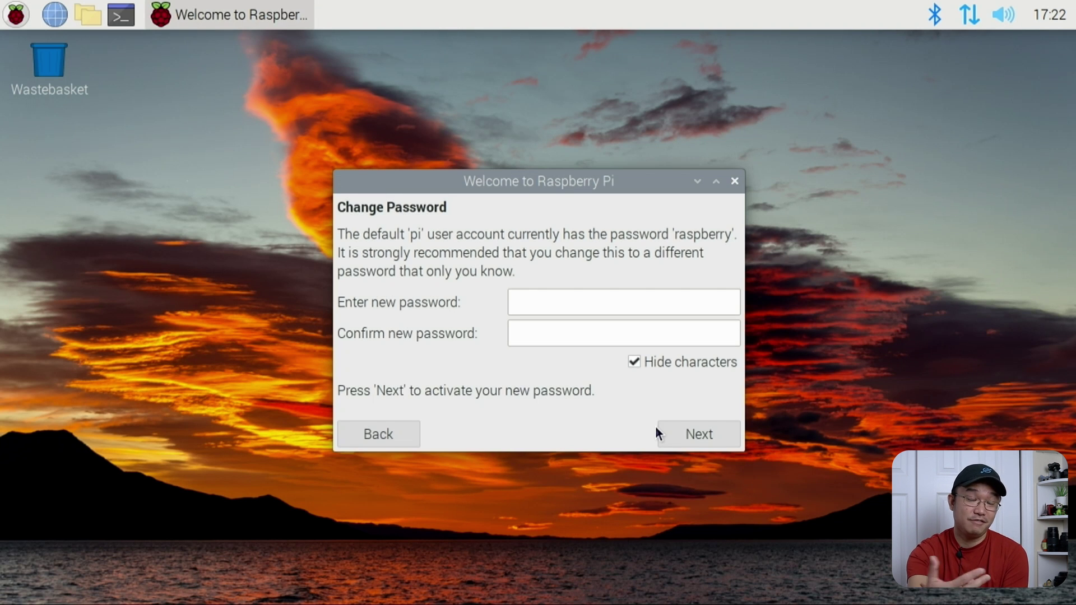
# Enter and confirm a new password for the default pi account and activate it.
pyautogui.write('•••••••')
pyautogui.press('Tab')
pyautogui.write('•••••••')
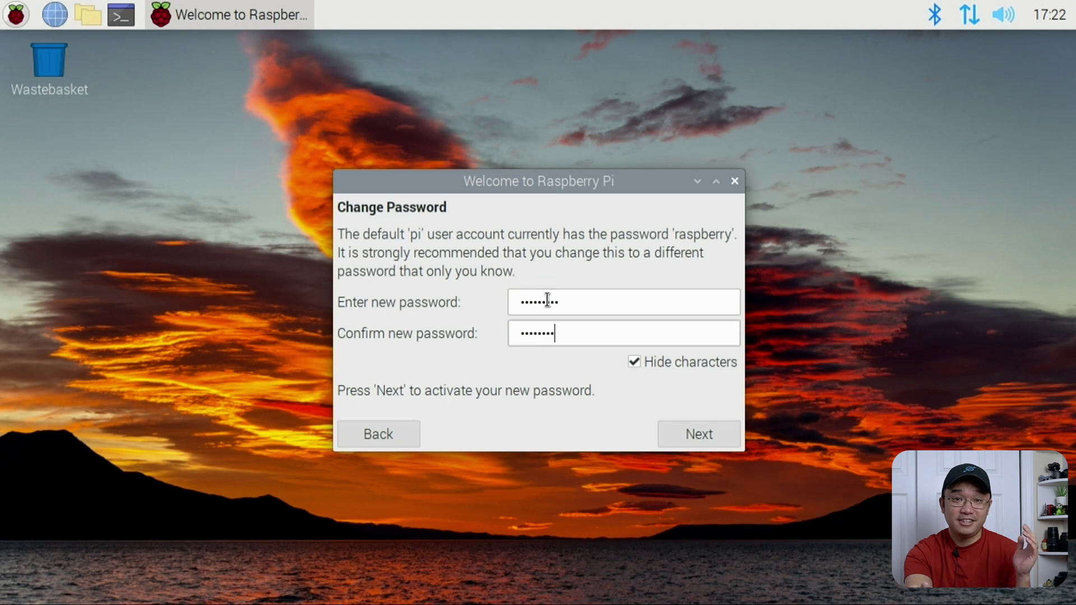
pyautogui.press('Return')
# Pass through the remaining setup pages without changes and finish the setup wizard.
pyautogui.press('Return')
pyautogui.click(650, 431)
pyautogui.click(621, 435)
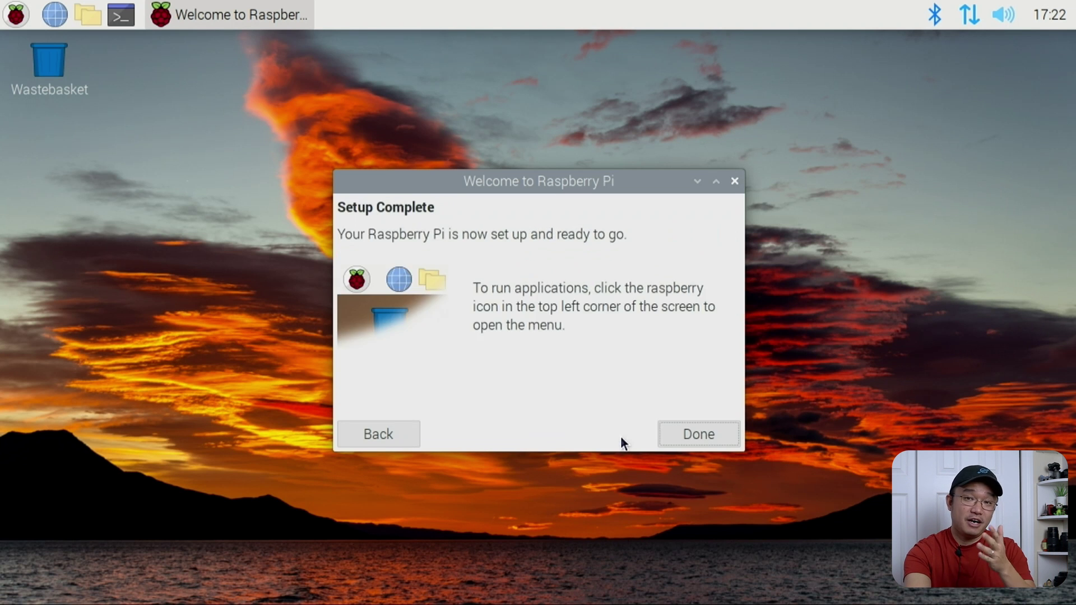
pyautogui.click(717, 433)
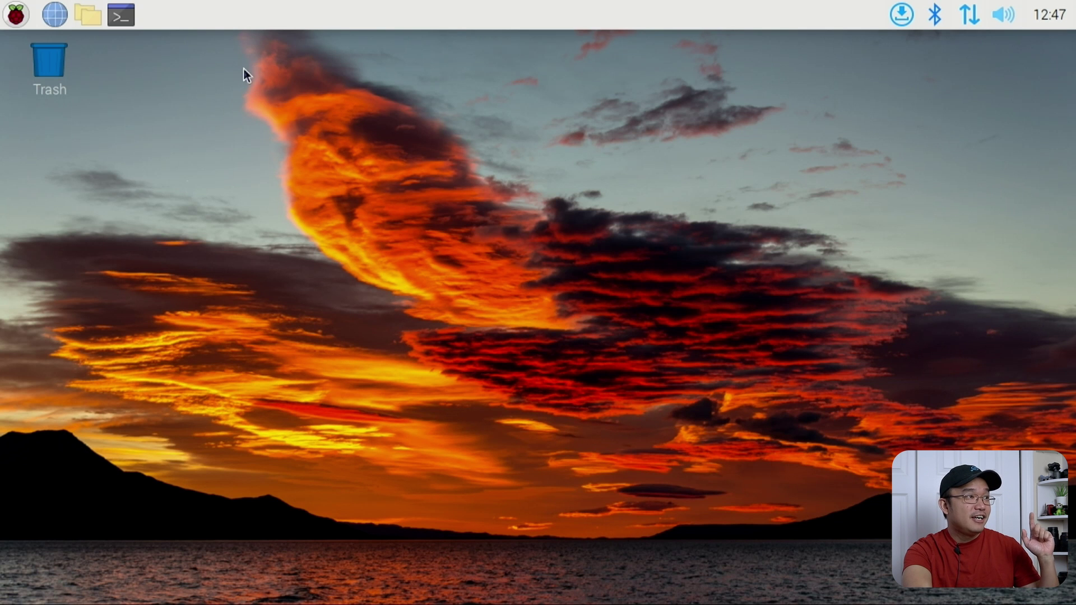
# Open the pi home folder in the file manager and move its window around the desktop.
pyautogui.click(85, 23)
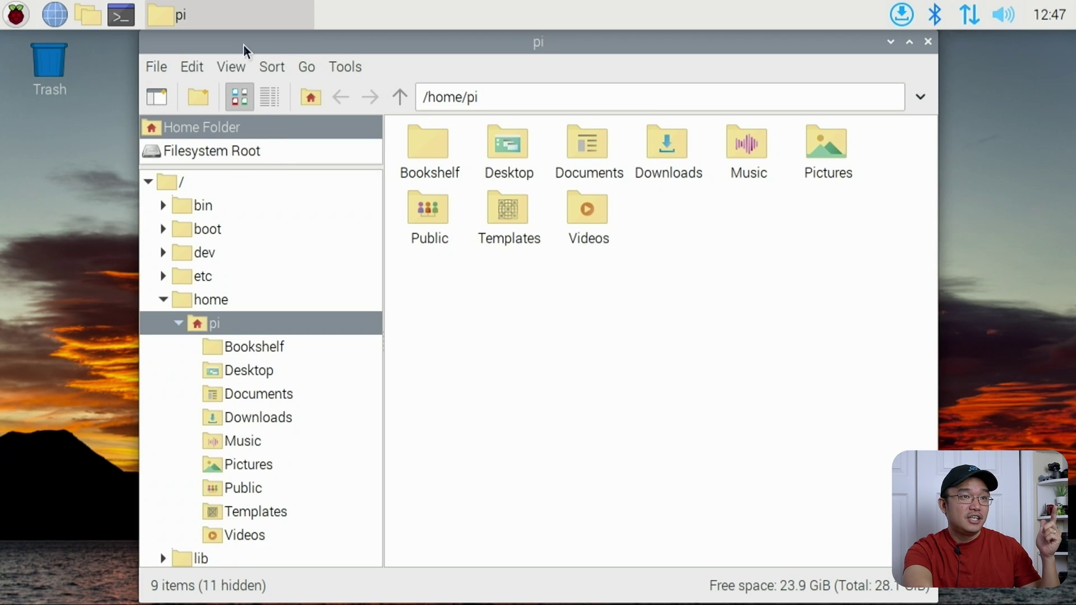
pyautogui.moveTo(243, 44); pyautogui.dragTo(168, 92)
pyautogui.moveTo(248, 182); pyautogui.dragTo(281, 113)
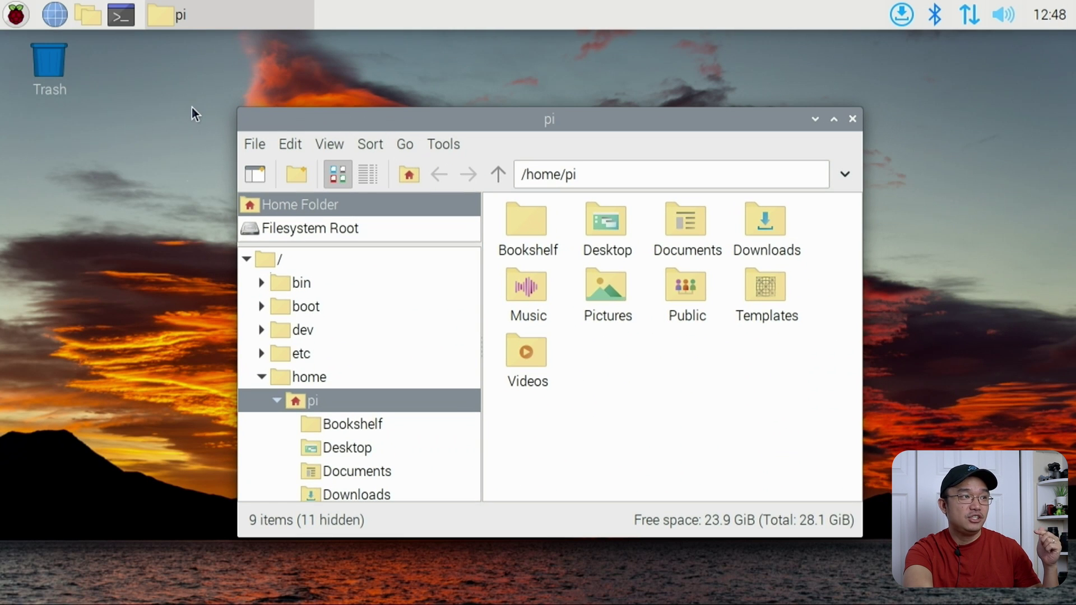
pyautogui.moveTo(275, 118); pyautogui.dragTo(154, 91)
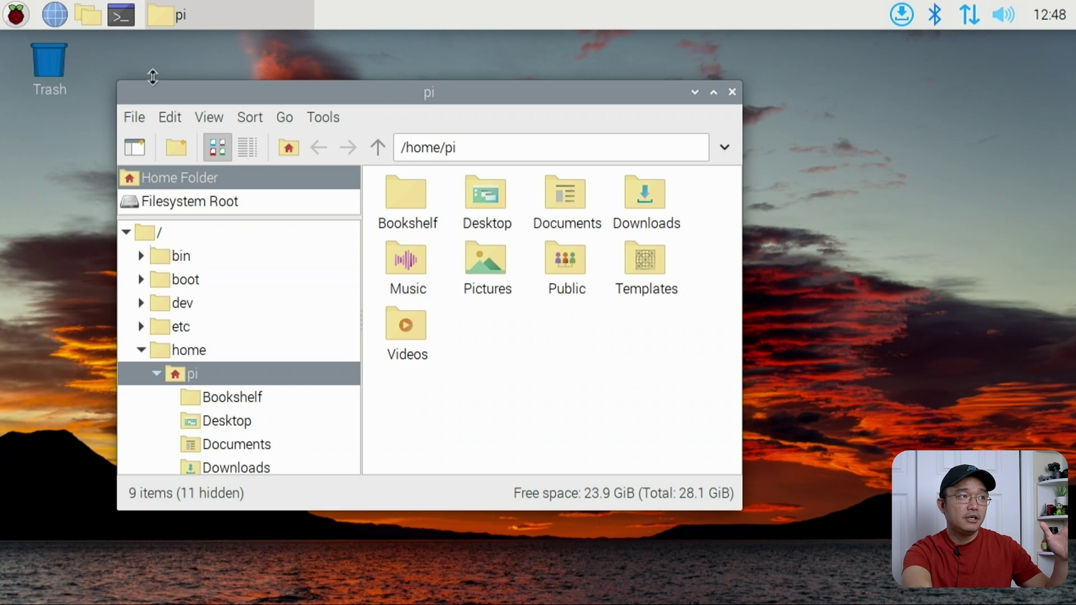
pyautogui.moveTo(256, 99); pyautogui.dragTo(363, 93)
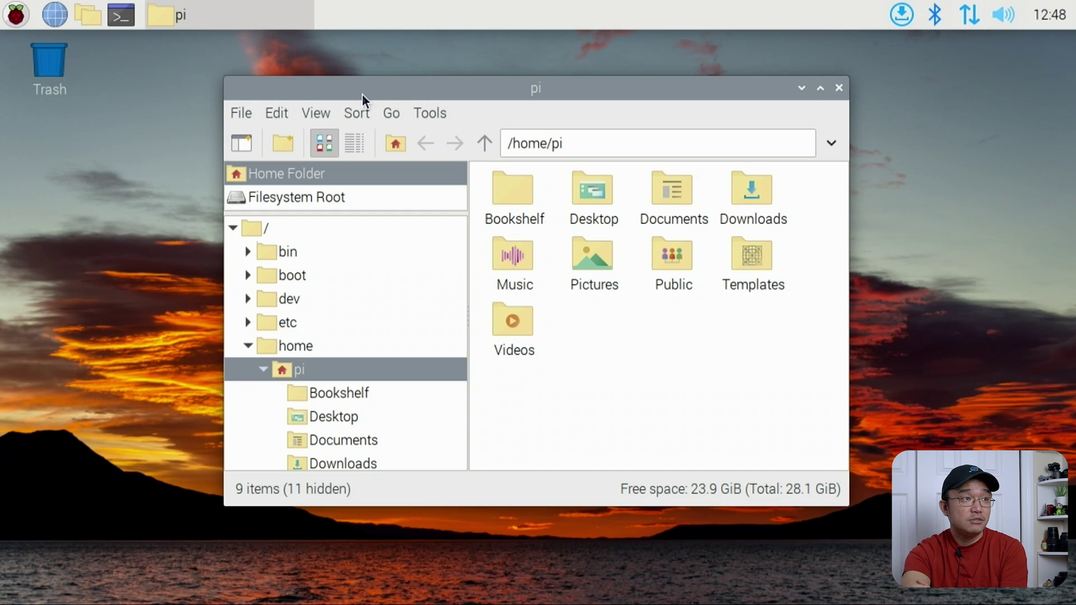
pyautogui.moveTo(362, 94); pyautogui.dragTo(296, 102)
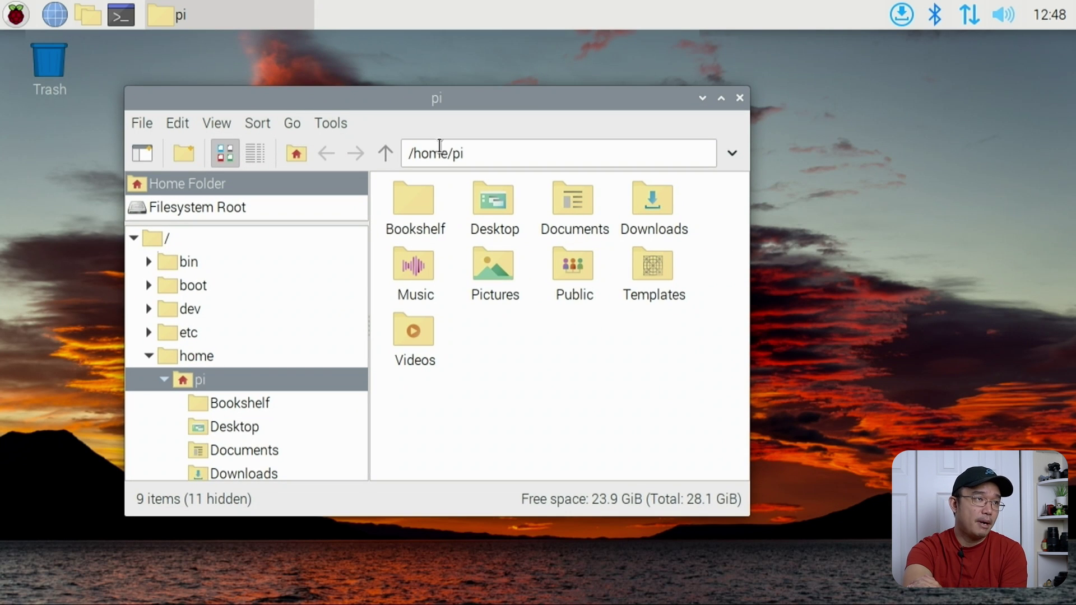
# Open Task Manager from the accessories to check CPU and memory usage, and move its window off the screen corner.
pyautogui.click(12, 17)
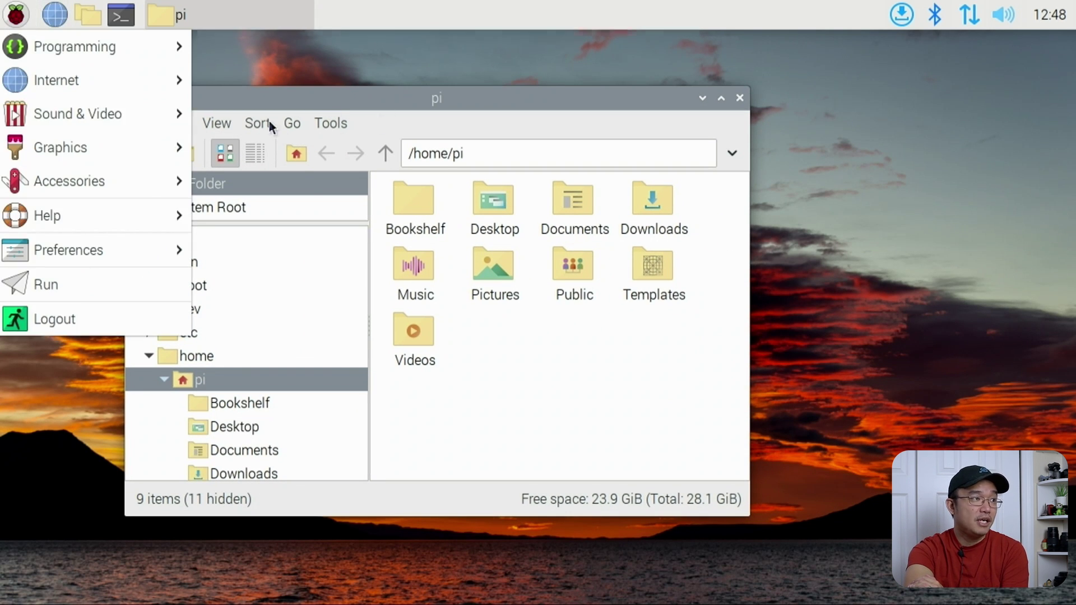
pyautogui.moveTo(95, 184)
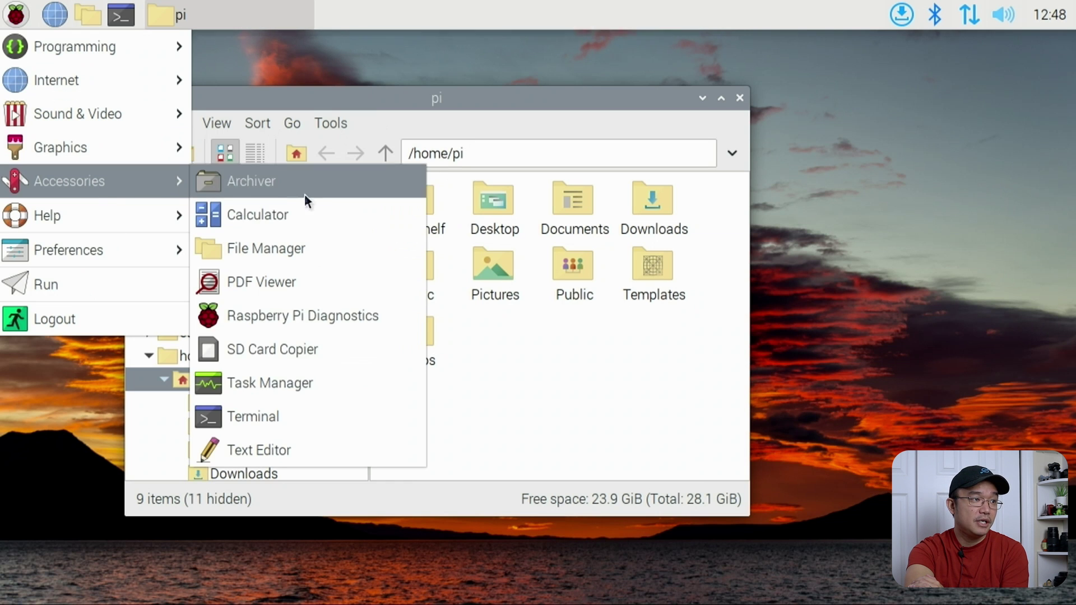
pyautogui.click(290, 383)
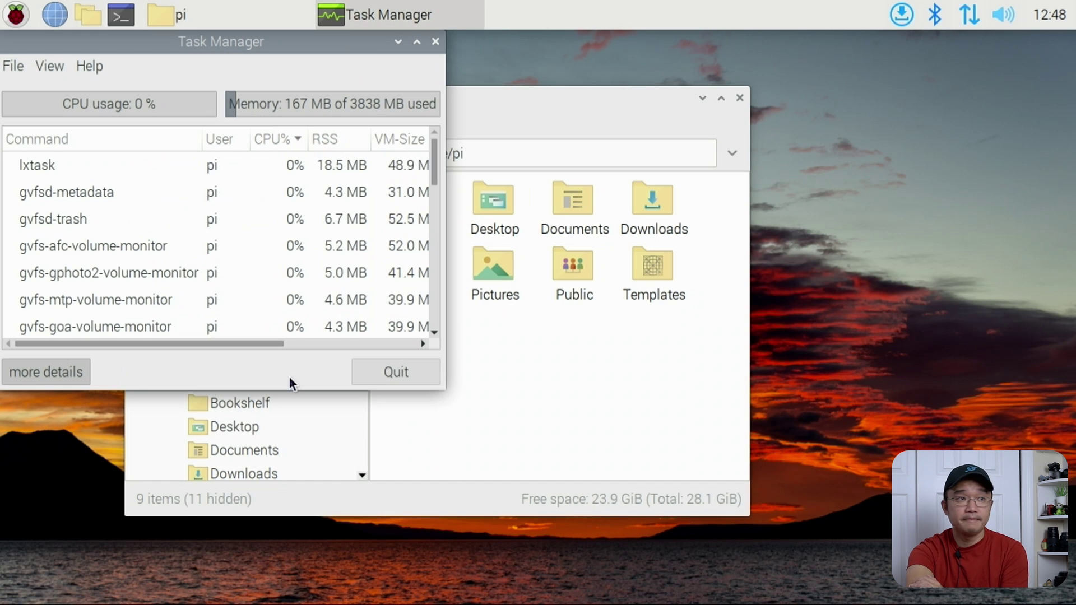
pyautogui.moveTo(258, 48); pyautogui.dragTo(312, 86)
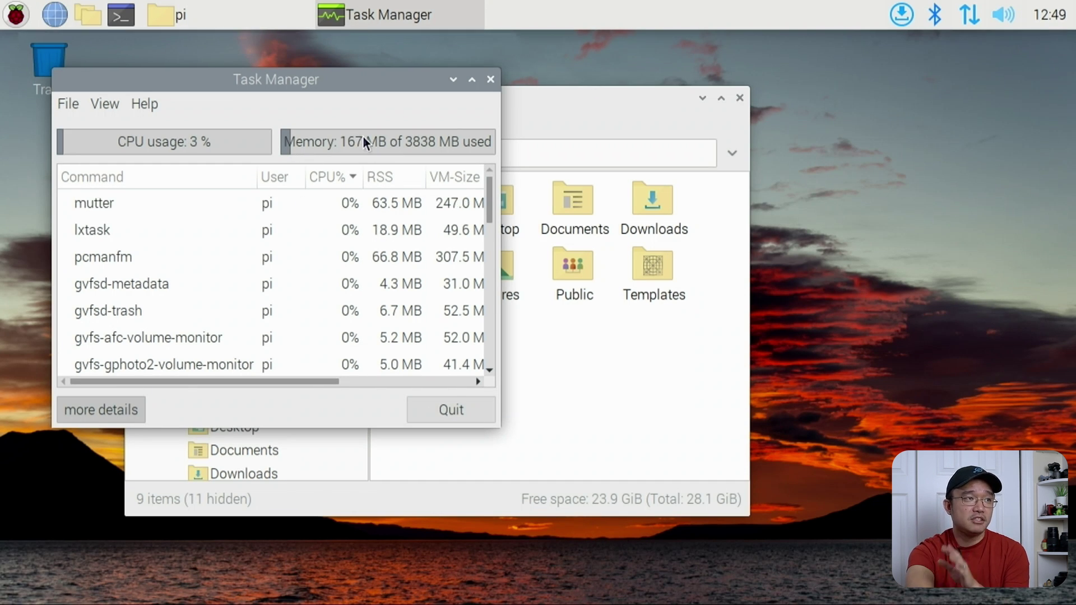
# Move the file manager window over Task Manager, alternating which of the two windows is in front.
pyautogui.moveTo(612, 104); pyautogui.dragTo(772, 160)
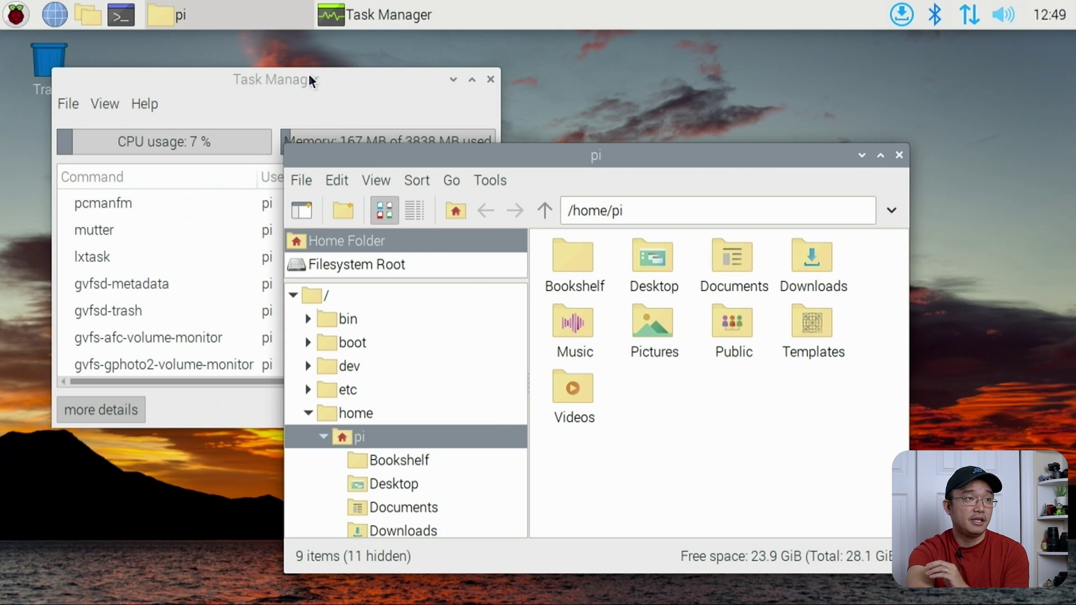
pyautogui.click(309, 78)
pyautogui.click(649, 153)
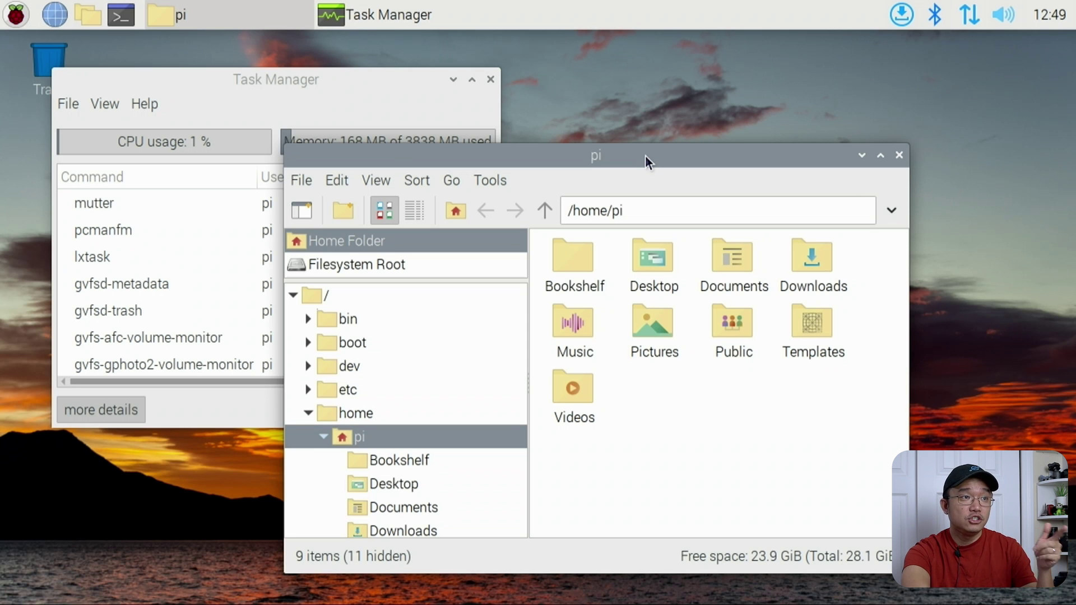
pyautogui.moveTo(645, 156); pyautogui.dragTo(566, 141)
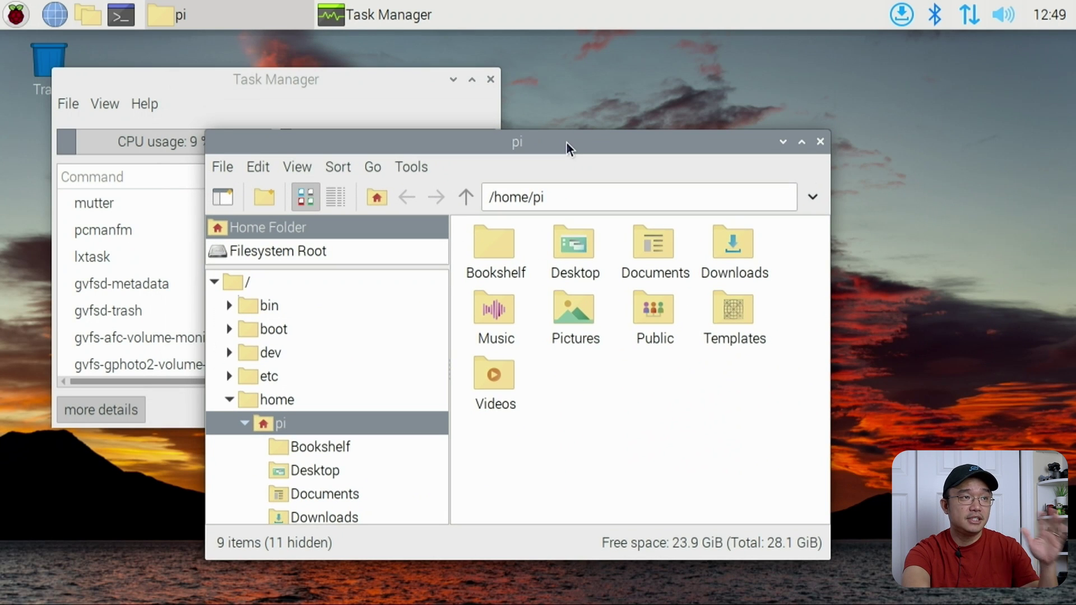
# Bring Task Manager to the front, close it, and reposition the file manager window.
pyautogui.moveTo(313, 80); pyautogui.dragTo(289, 104)
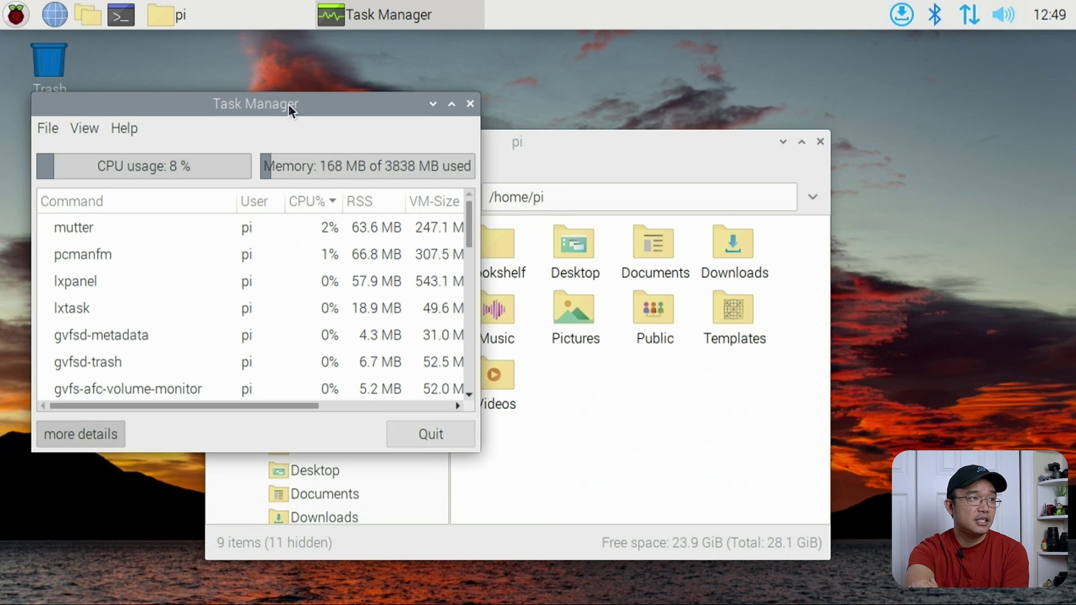
pyautogui.click(471, 108)
pyautogui.moveTo(562, 148); pyautogui.dragTo(537, 122)
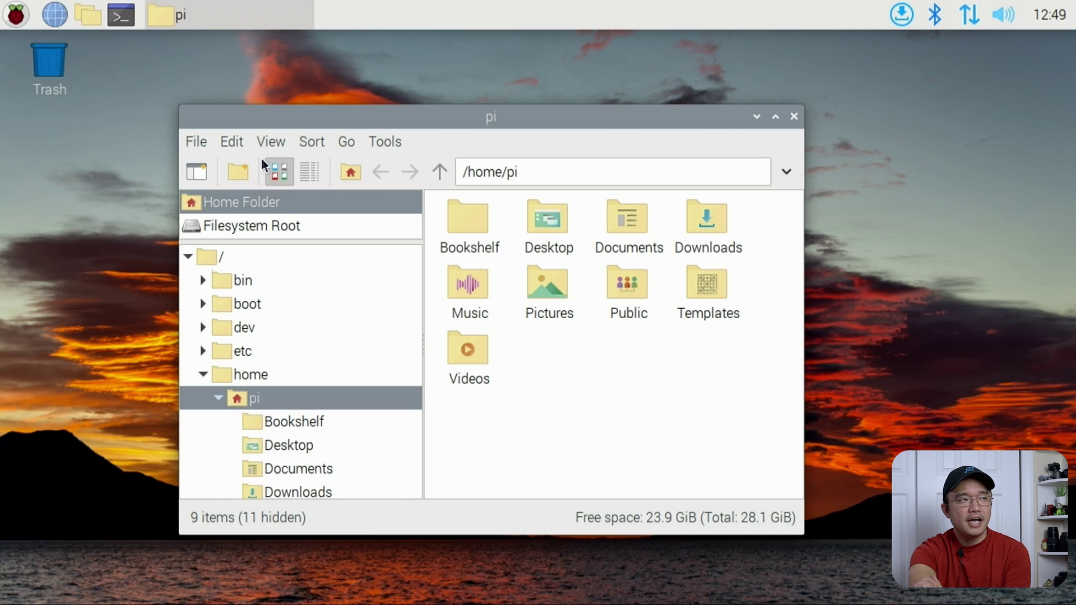
# Switch the home folder's contents between list view and icon view, ending in icon view.
pyautogui.click(302, 171)
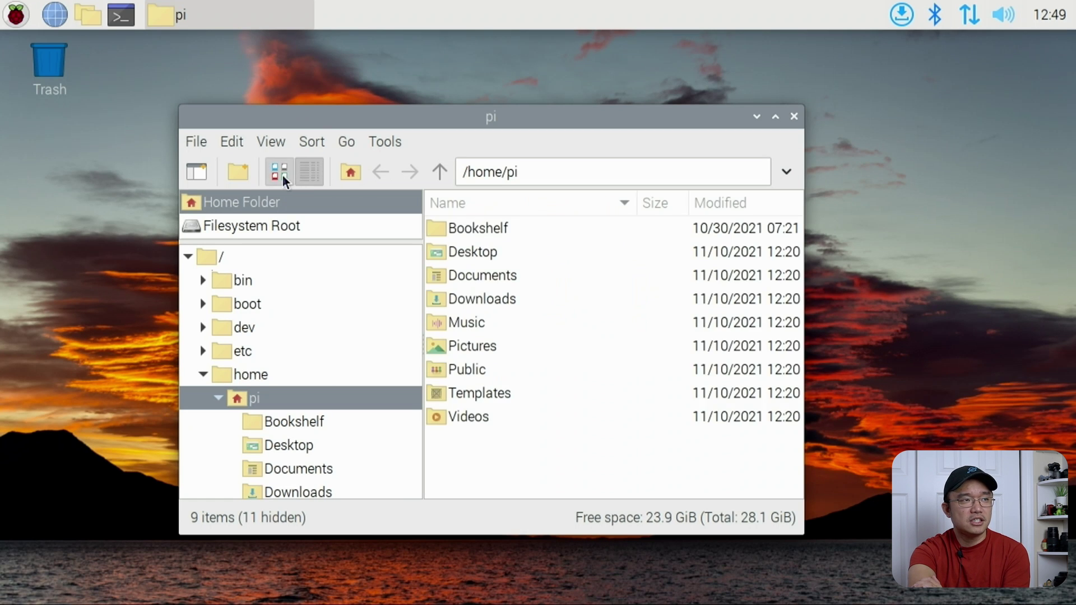
pyautogui.click(282, 174)
pyautogui.click(320, 175)
pyautogui.click(282, 167)
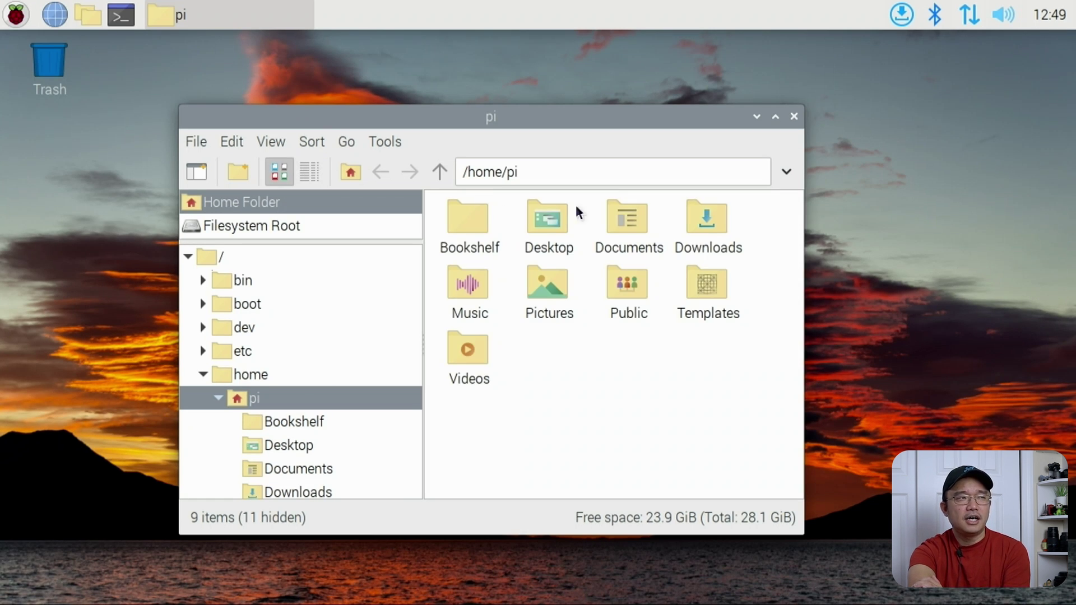
pyautogui.click(310, 172)
pyautogui.click(283, 174)
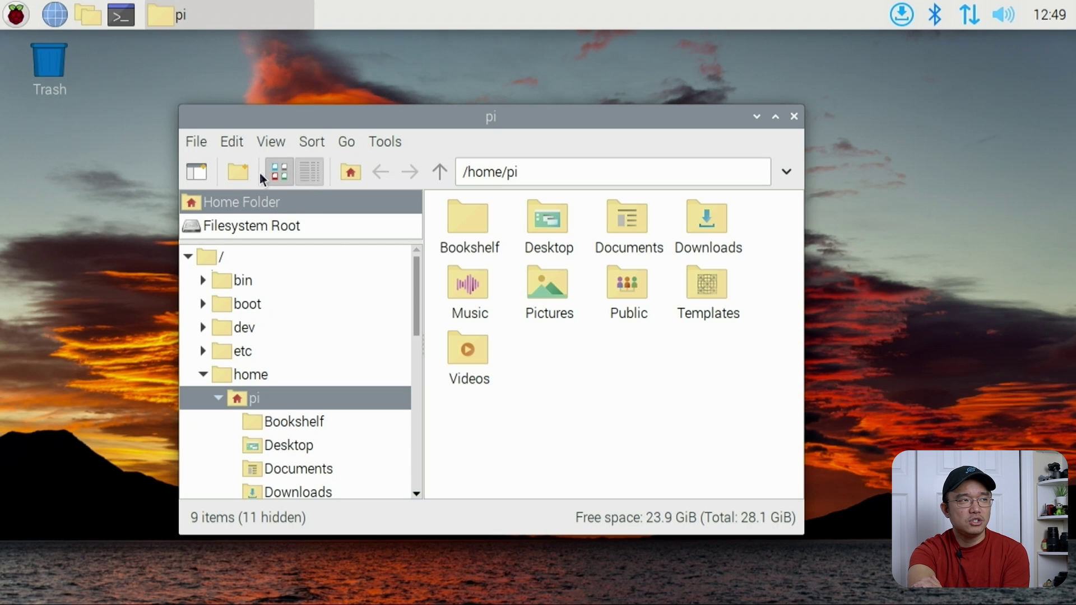
# Zoom in on the home folder's icons one level and zoom back out.
pyautogui.click(267, 142)
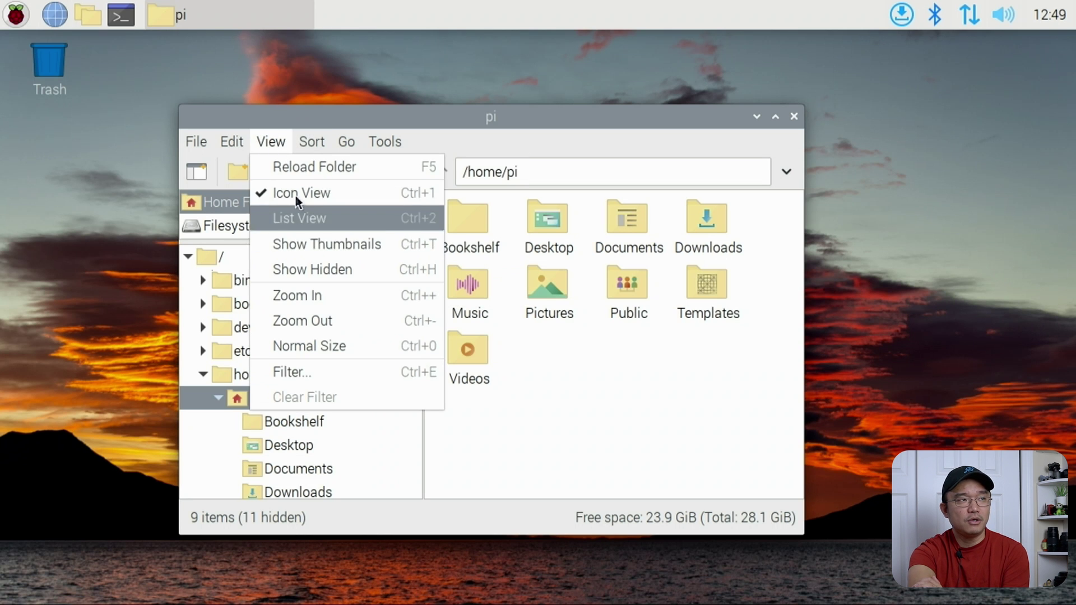
pyautogui.click(268, 141)
pyautogui.click(267, 144)
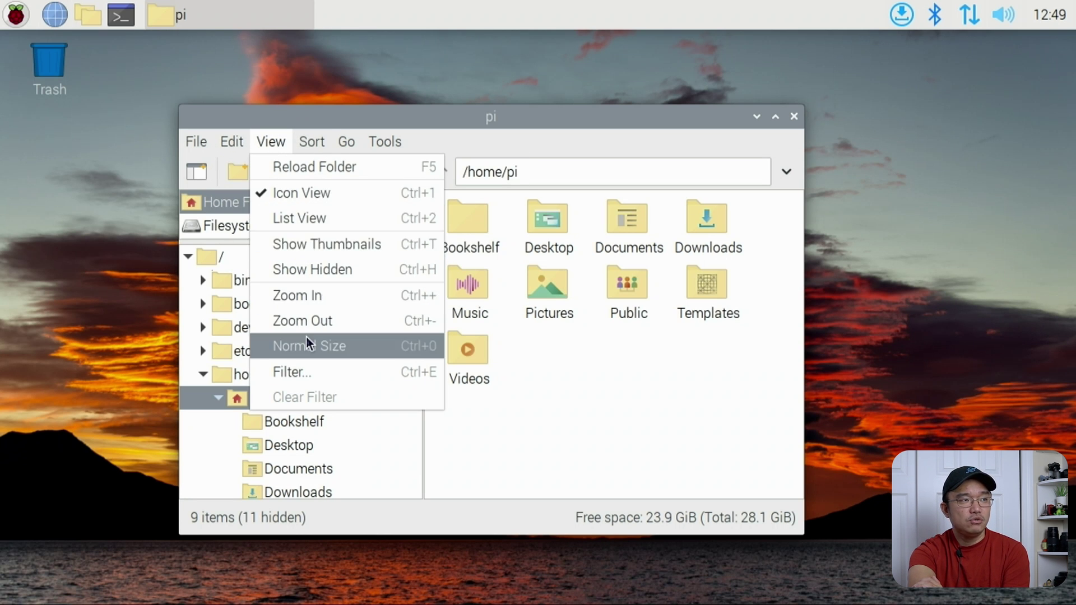
pyautogui.click(329, 297)
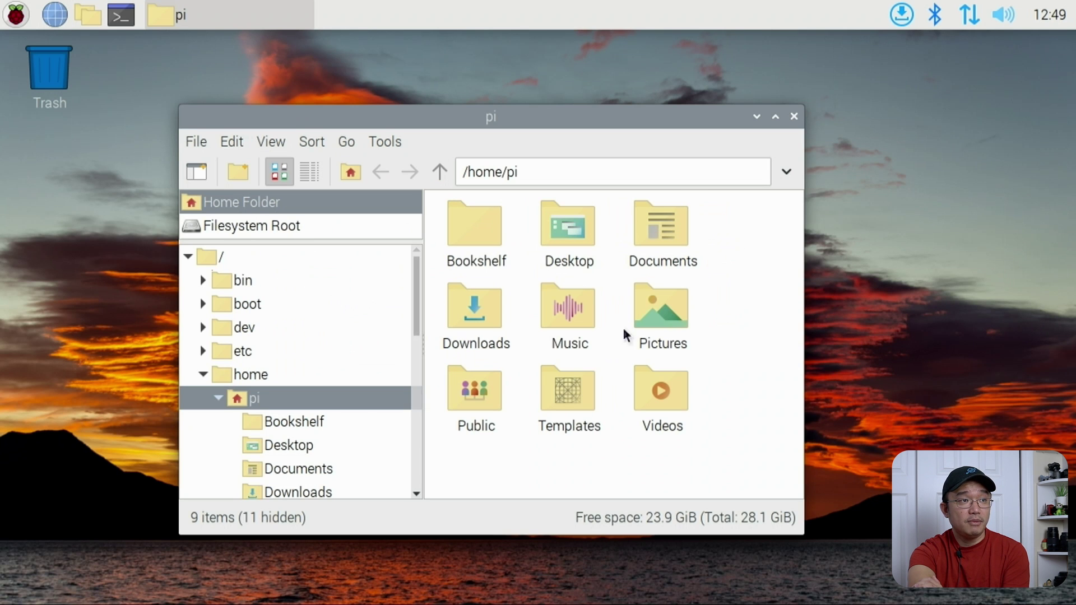
pyautogui.click(274, 137)
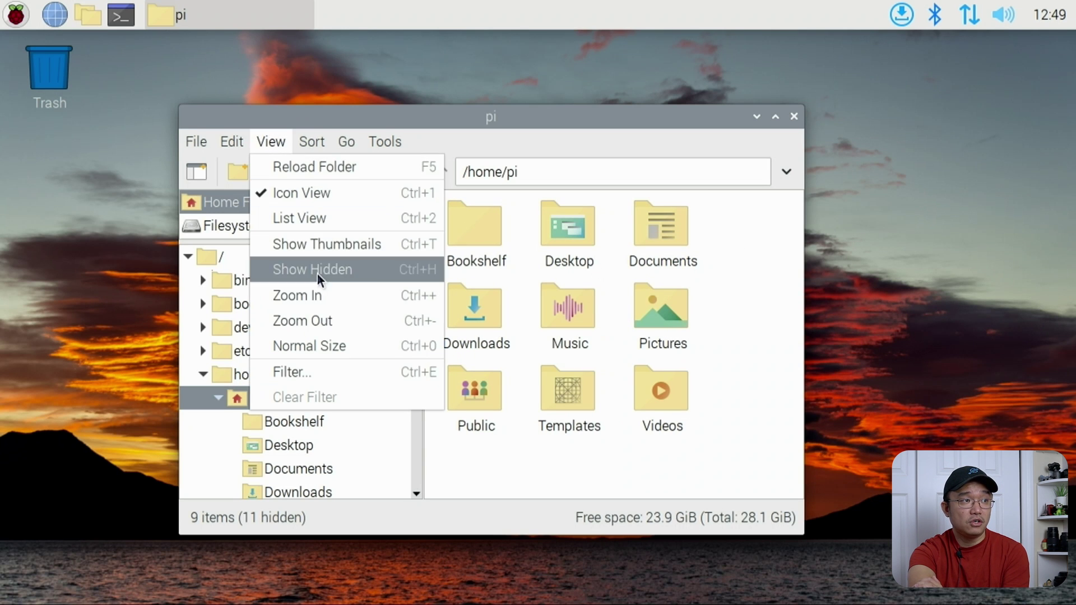
pyautogui.click(319, 327)
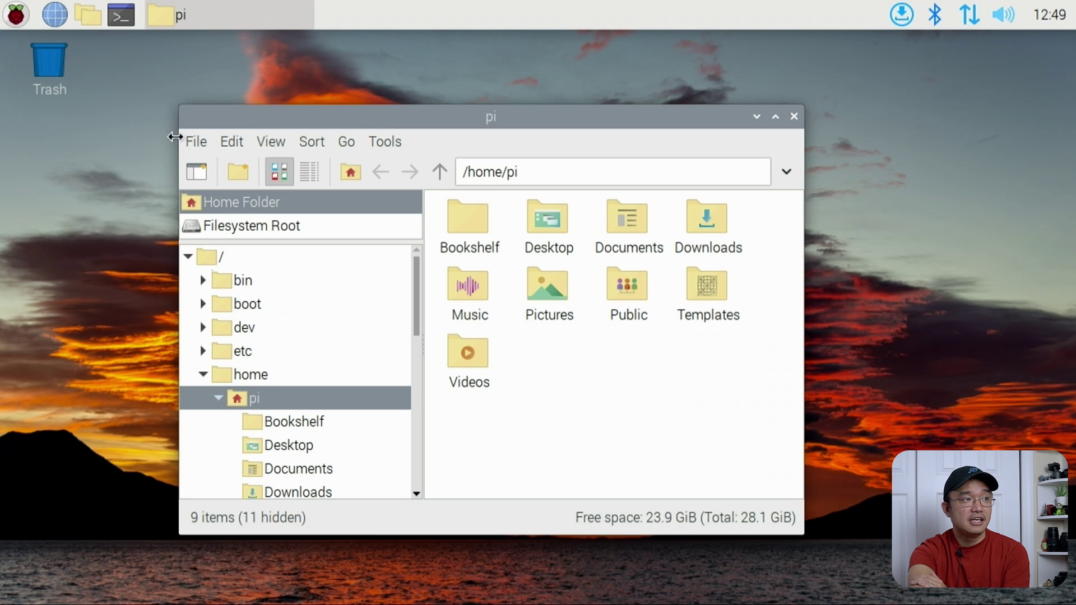
# Close the file manager window and open Appearance Settings from the preferences.
pyautogui.moveTo(413, 111); pyautogui.dragTo(401, 134)
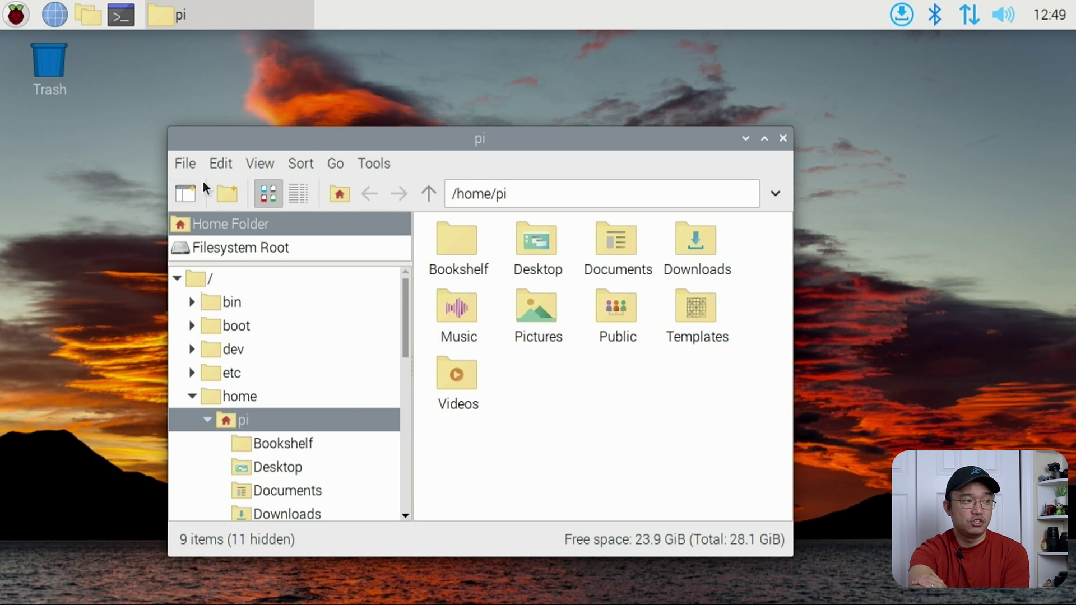
pyautogui.click(783, 139)
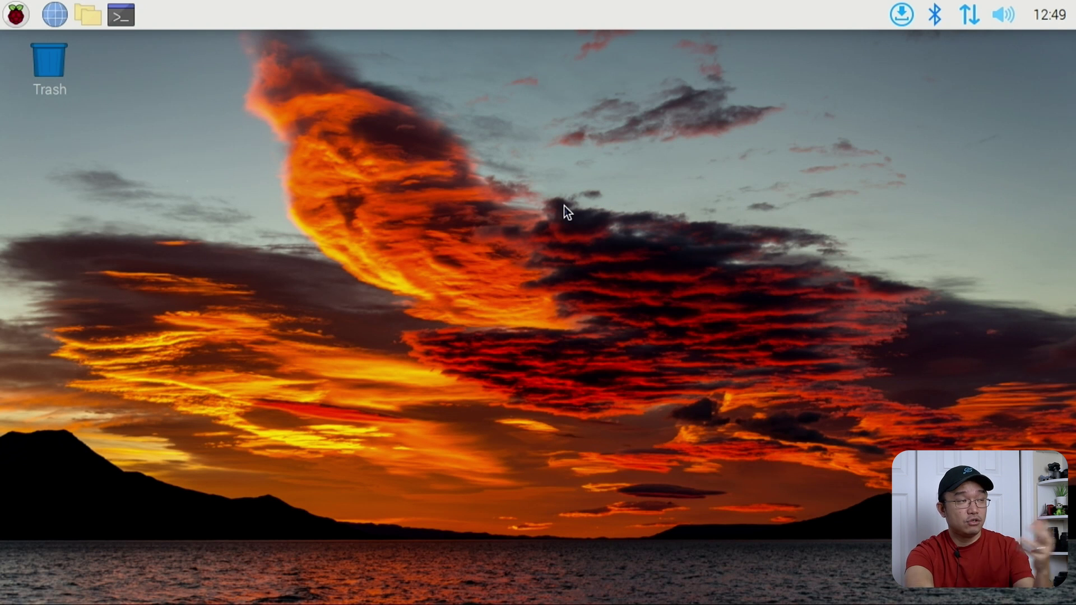
pyautogui.click(27, 18)
pyautogui.moveTo(168, 250)
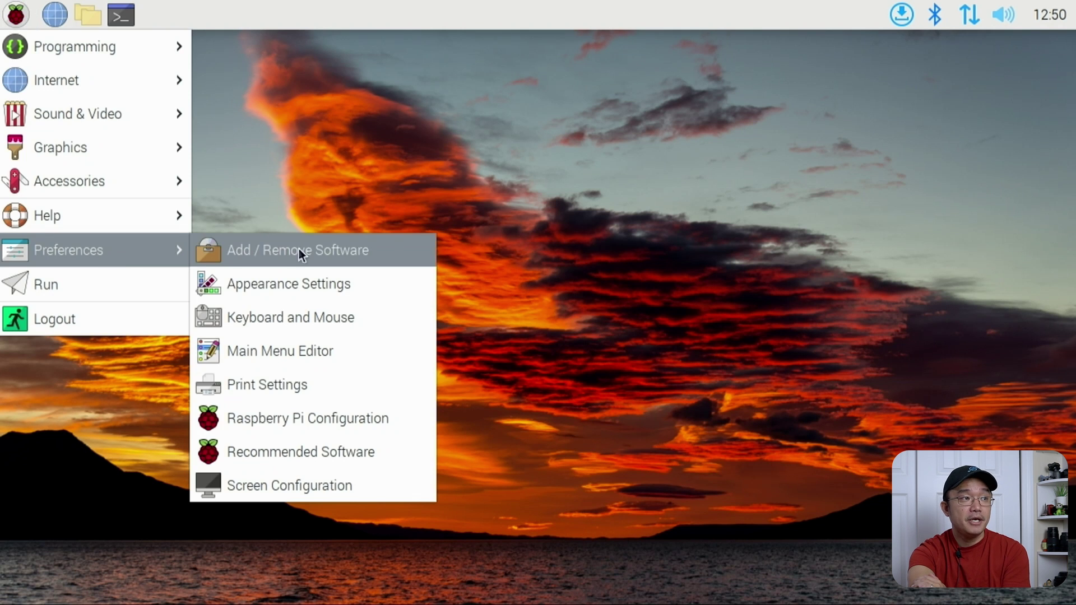
pyautogui.click(289, 289)
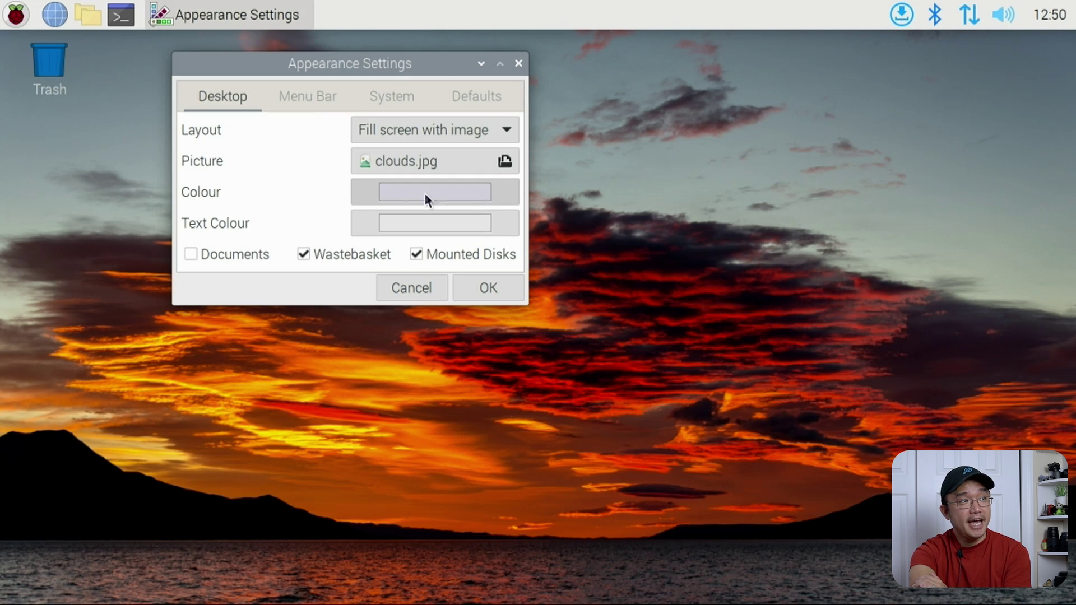
# Turn off the Wastebasket icon in the desktop appearance options.
pyautogui.click(307, 96)
pyautogui.click(223, 94)
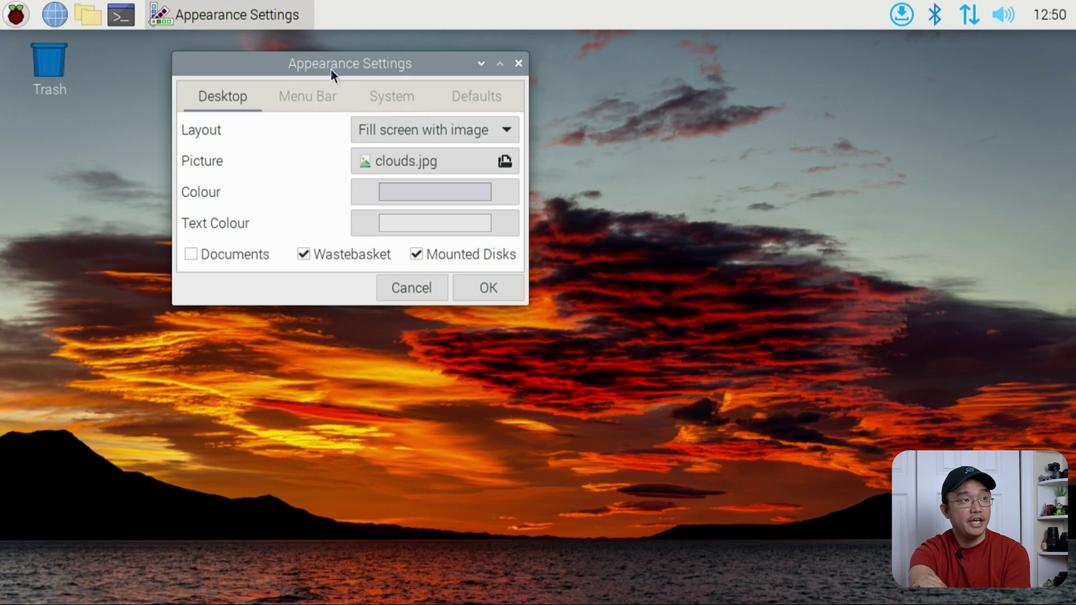
pyautogui.moveTo(328, 70); pyautogui.dragTo(450, 177)
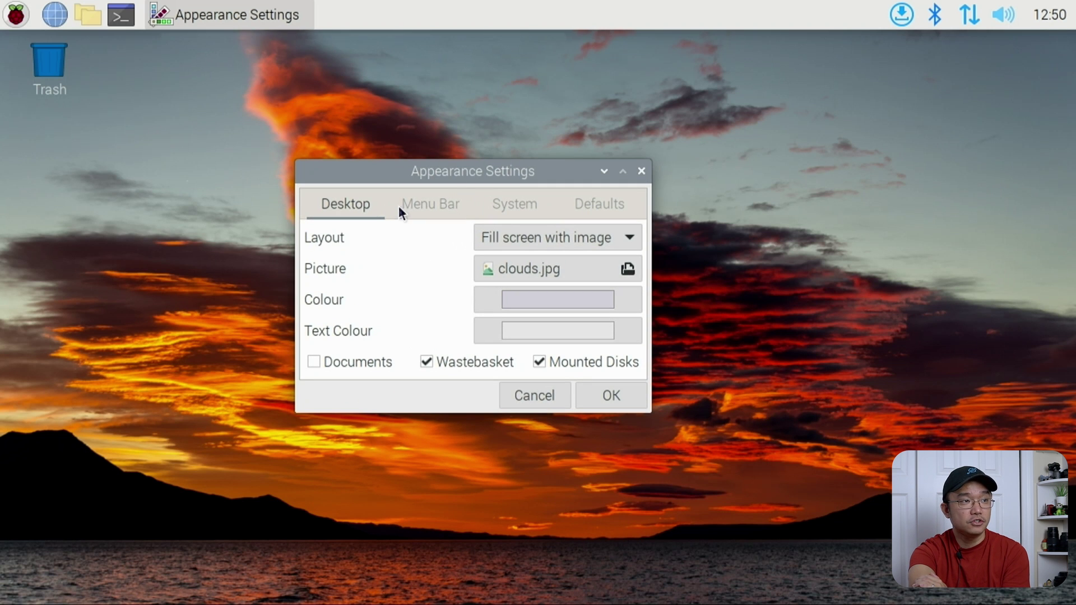
pyautogui.click(425, 362)
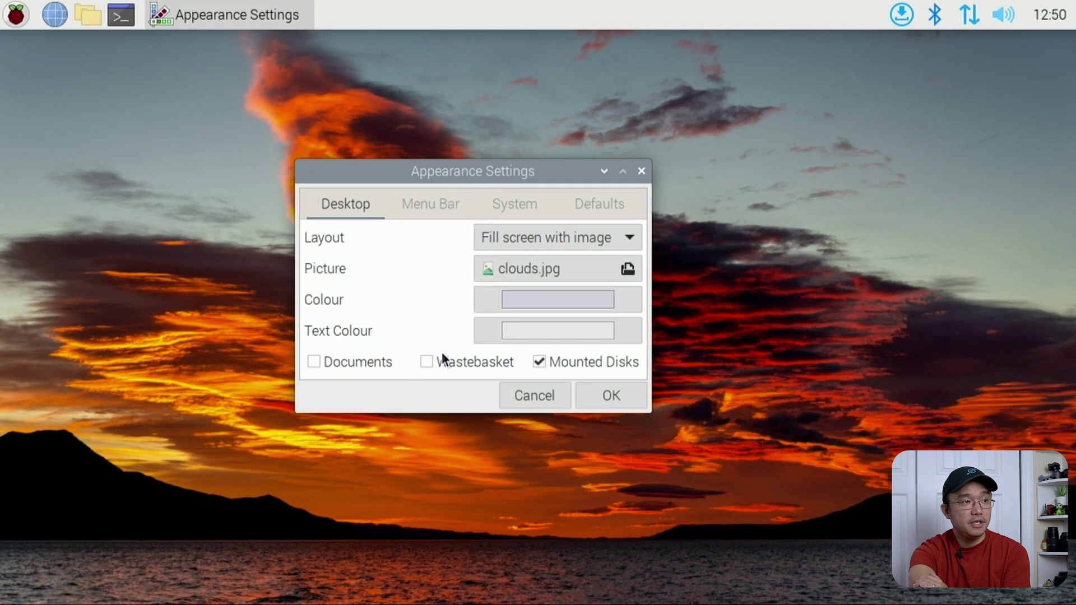
# Turn the Wastebasket icon back on in the desktop options and close Appearance Settings.
pyautogui.click(315, 362)
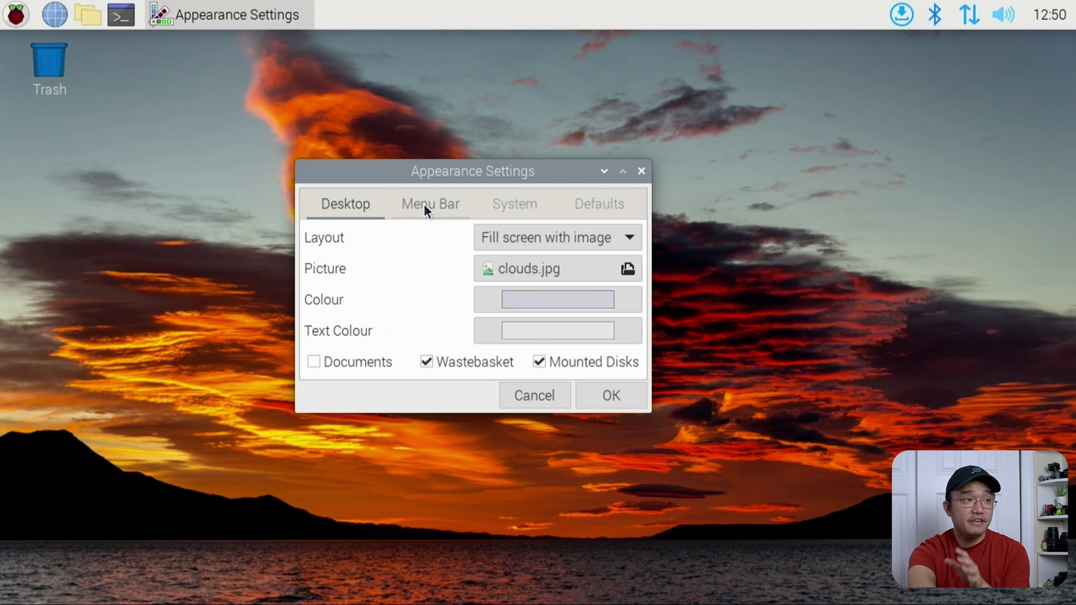
pyautogui.click(641, 170)
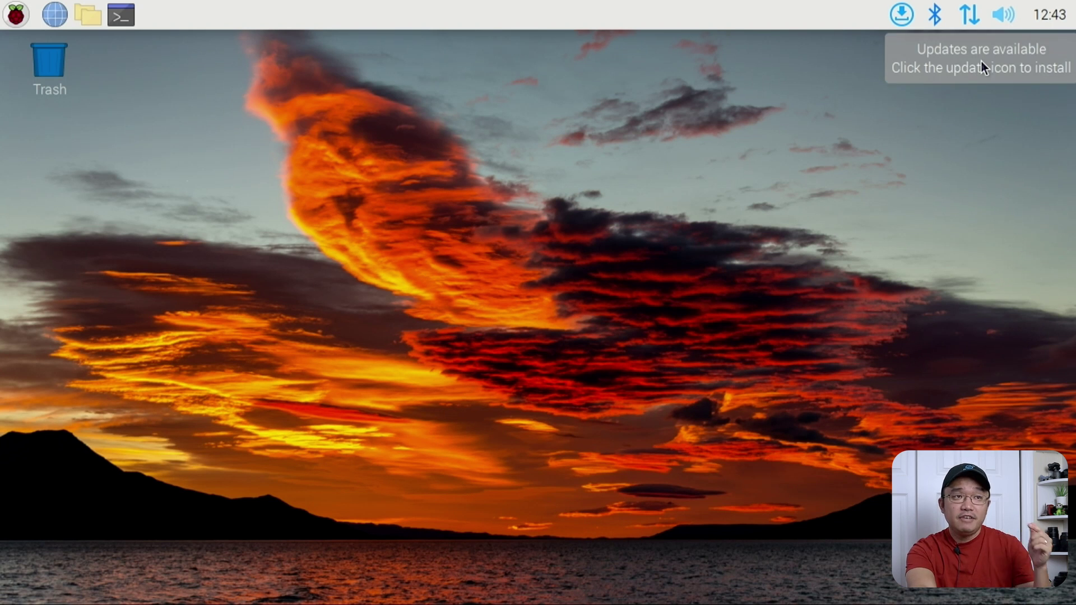
# Dismiss the updates notification, show the list of available updates, and move its window slightly toward the upper left.
pyautogui.click(981, 67)
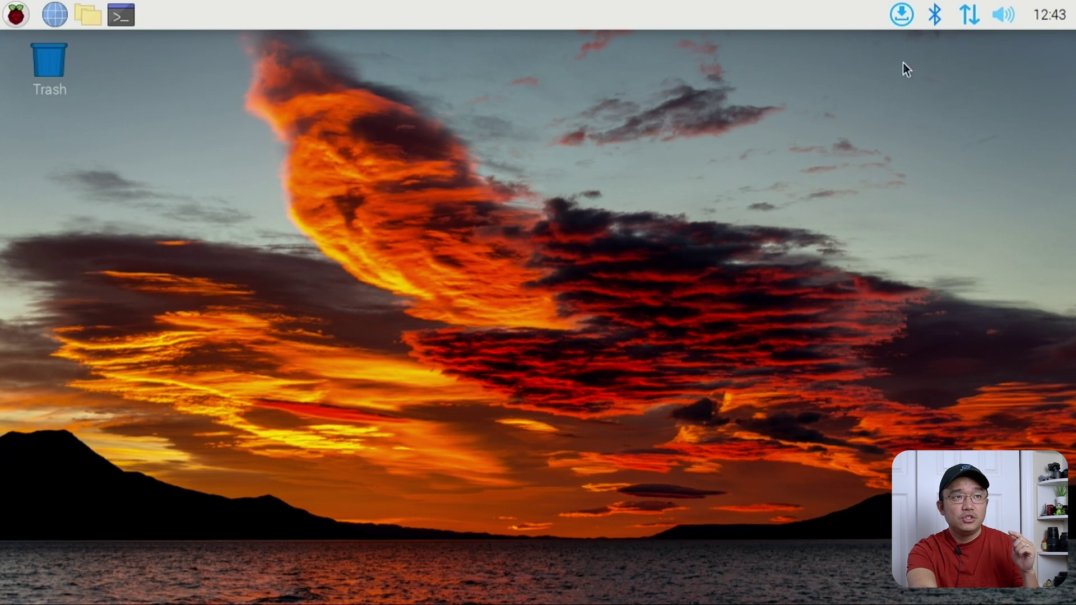
pyautogui.click(911, 16)
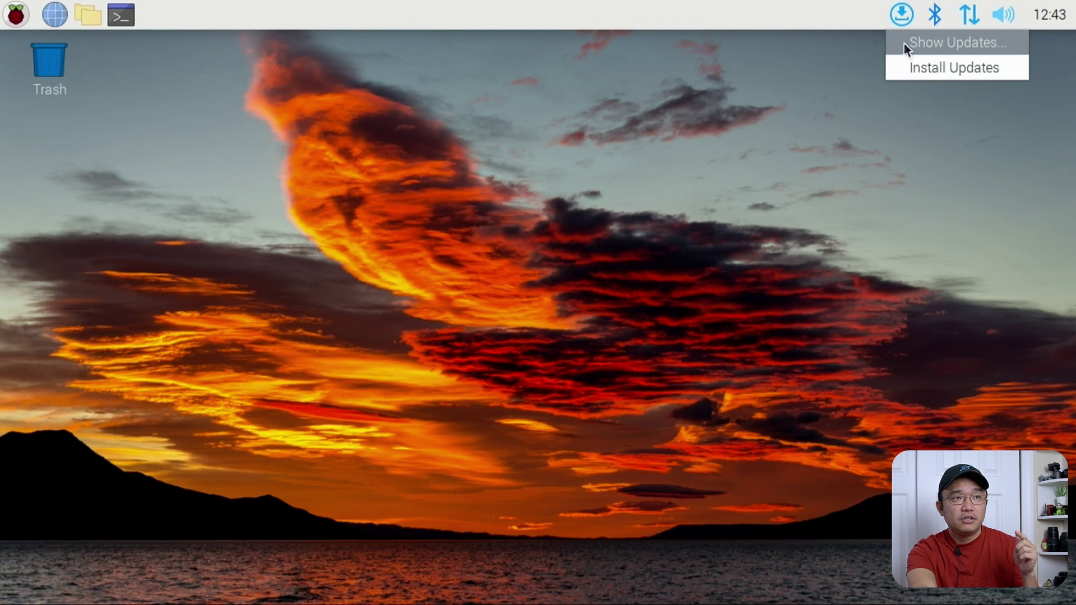
pyautogui.click(923, 44)
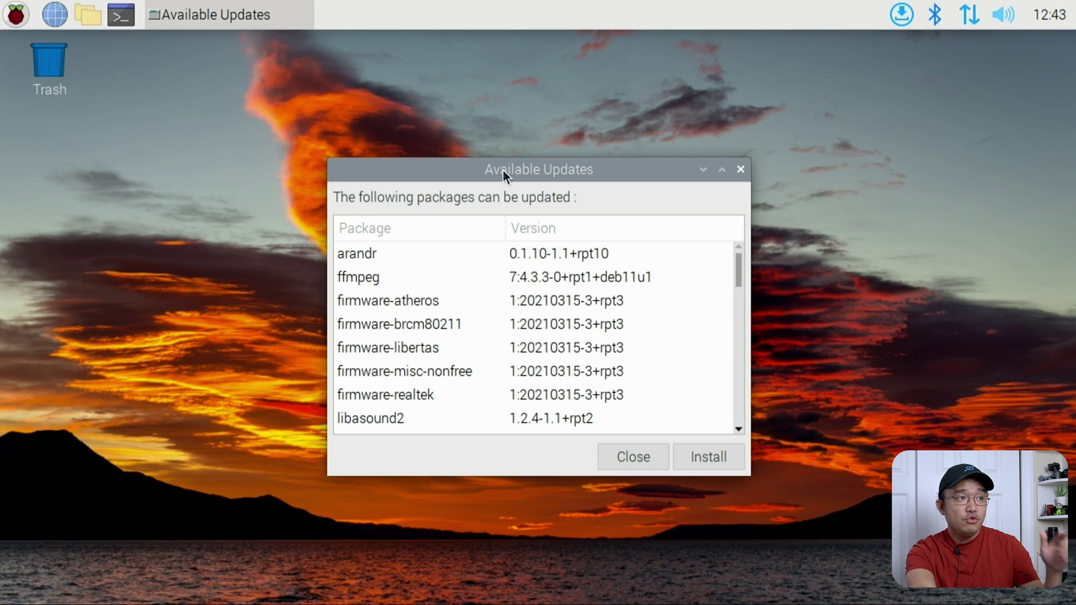
pyautogui.moveTo(503, 169); pyautogui.dragTo(503, 170)
pyautogui.moveTo(448, 153); pyautogui.dragTo(461, 142)
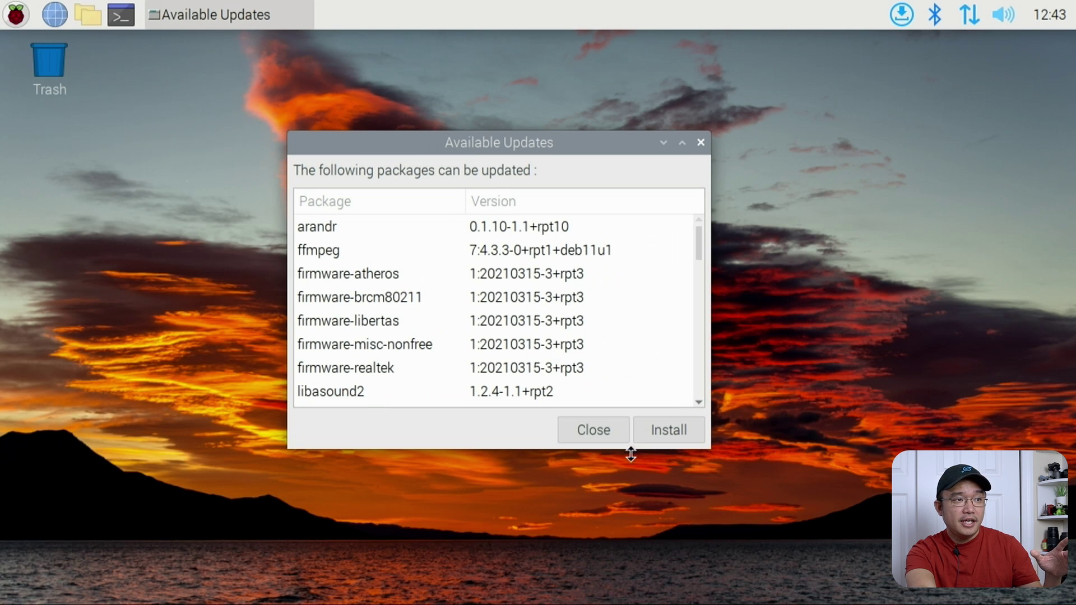
# Review the packages and versions in the Available Updates list from start to end.
pyautogui.scroll(-5, 610, 268)
pyautogui.scroll(-10, 606, 269)
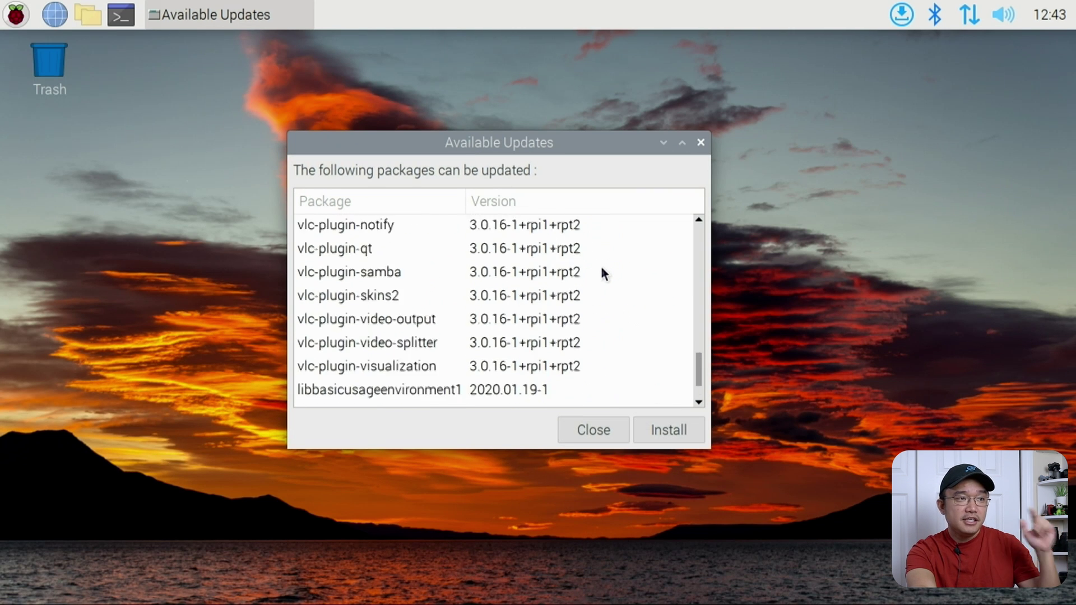
pyautogui.scroll(15, 602, 269)
pyautogui.scroll(3, 595, 274)
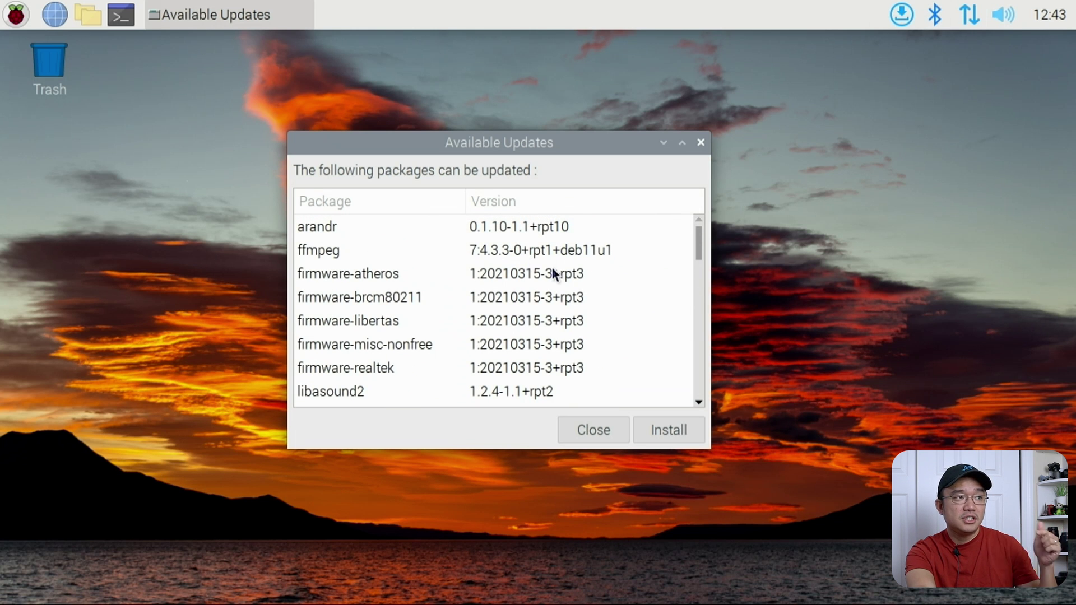
pyautogui.scroll(-15, 555, 274)
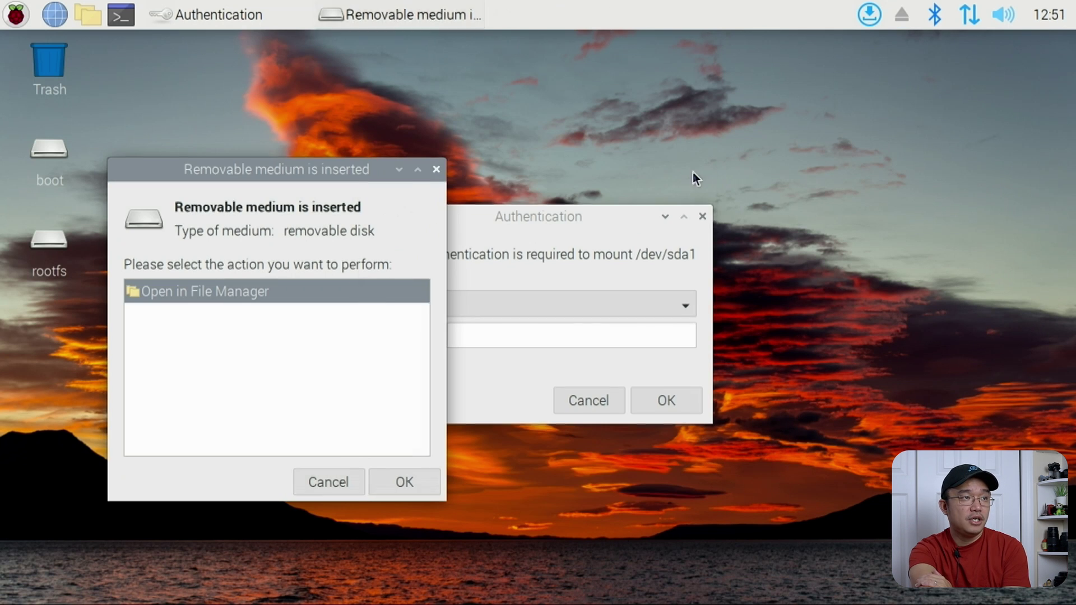
# Dismiss the removable medium prompt and cancel the authentication request for mounting /dev/sda1.
pyautogui.click(436, 169)
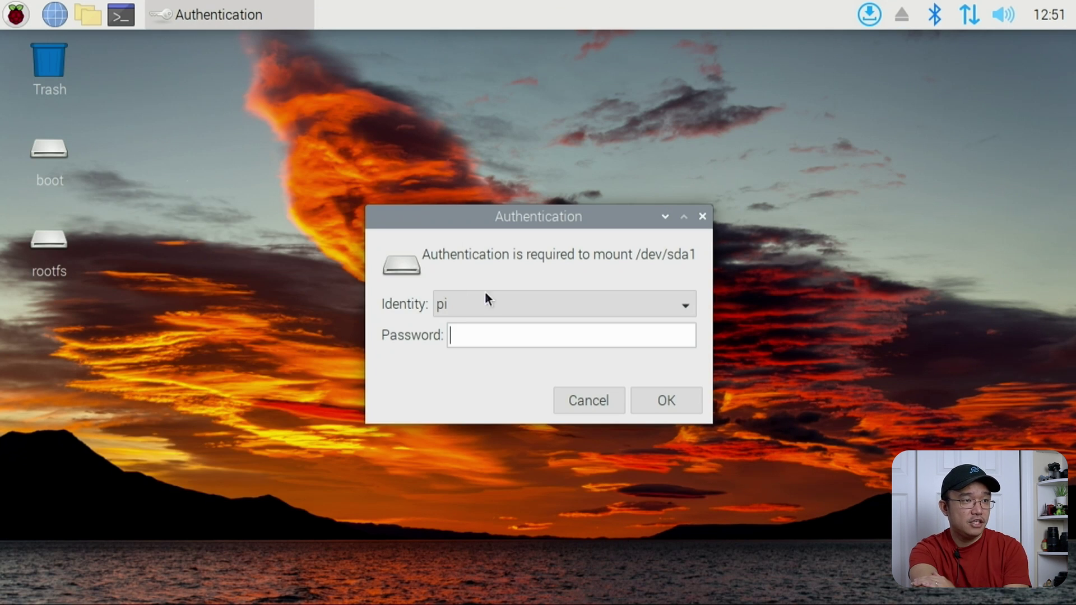
pyautogui.click(578, 399)
pyautogui.click(16, 14)
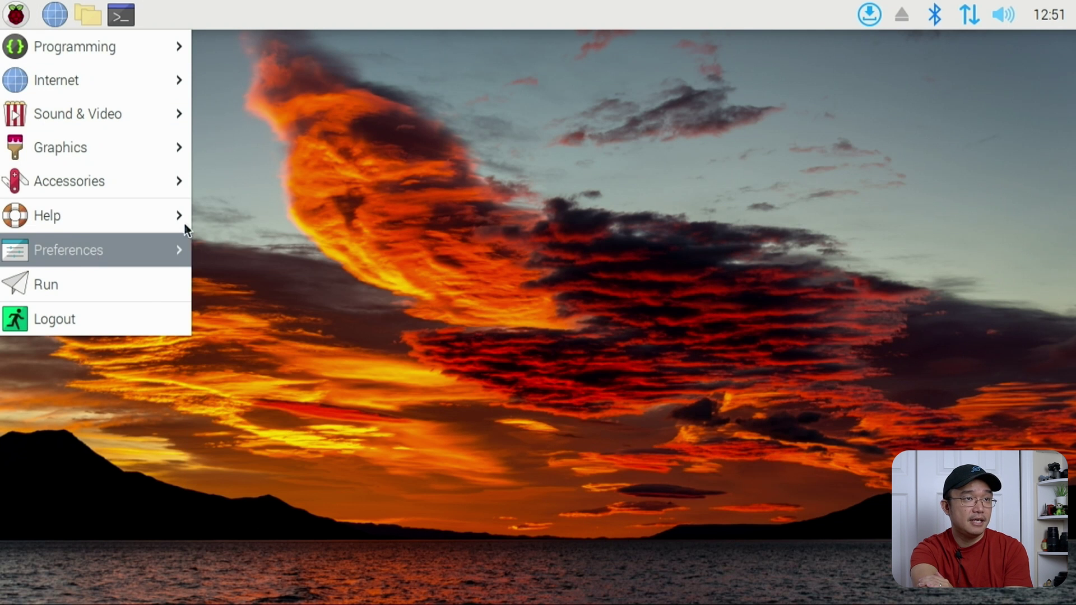
pyautogui.click(547, 321)
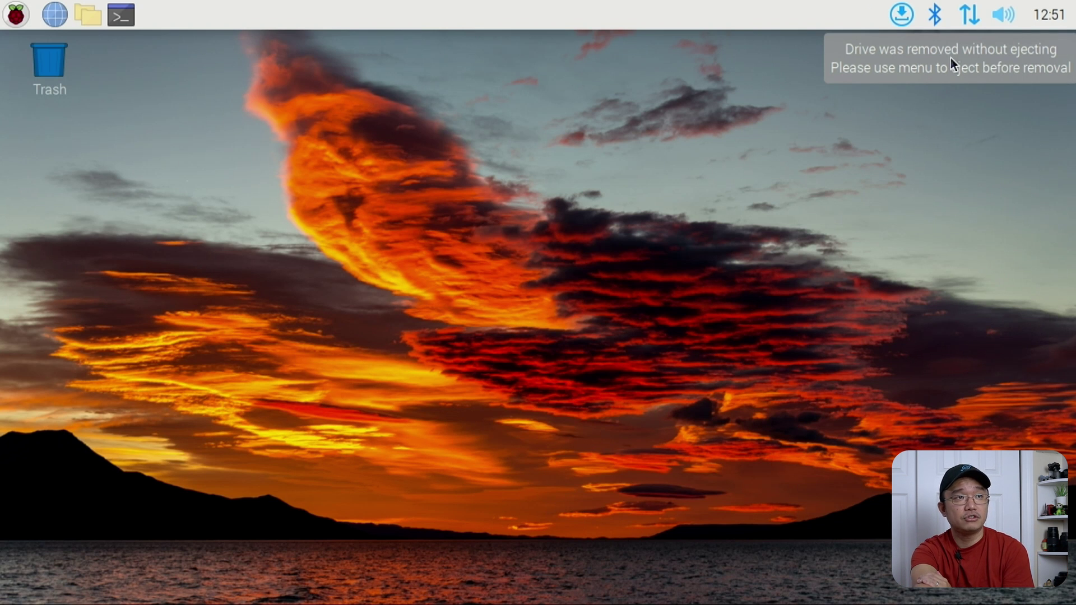
# Open the taskbar's Panel Settings and look through the Geometry, Panel Applets and Appearance options.
pyautogui.rightClick(476, 18)
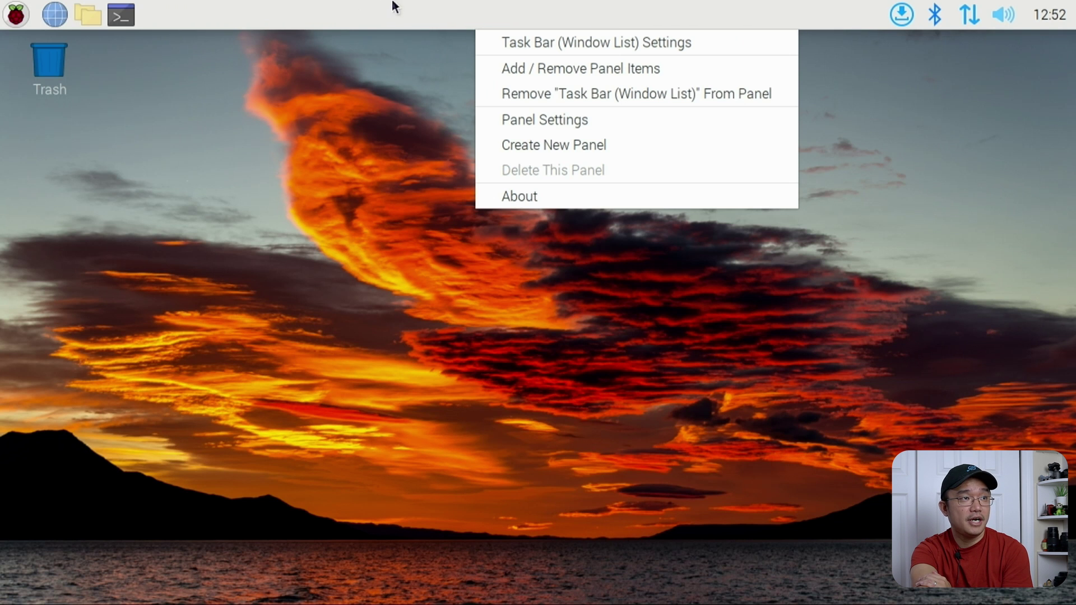
pyautogui.click(524, 118)
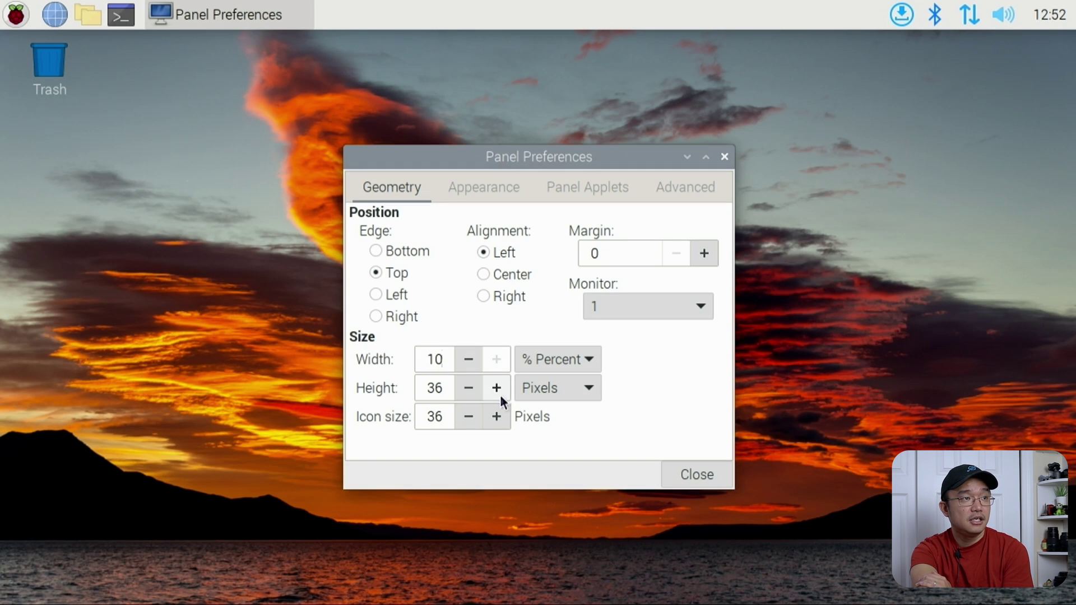
pyautogui.click(474, 187)
pyautogui.click(561, 189)
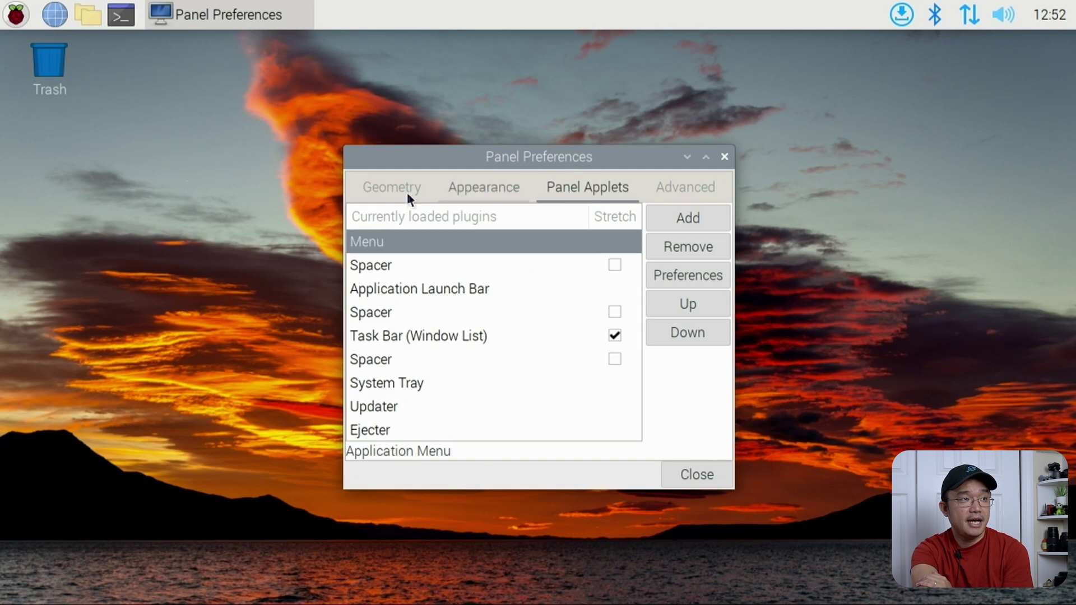
pyautogui.click(454, 192)
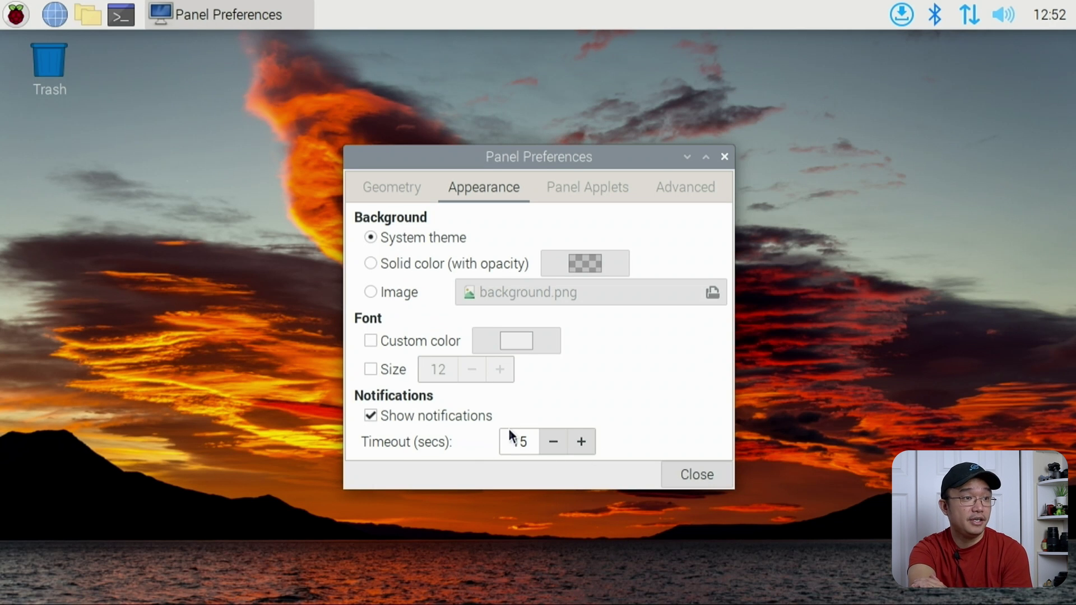
# Open Bookshelf from the Help applications and view The MagPi issues.
pyautogui.click(16, 16)
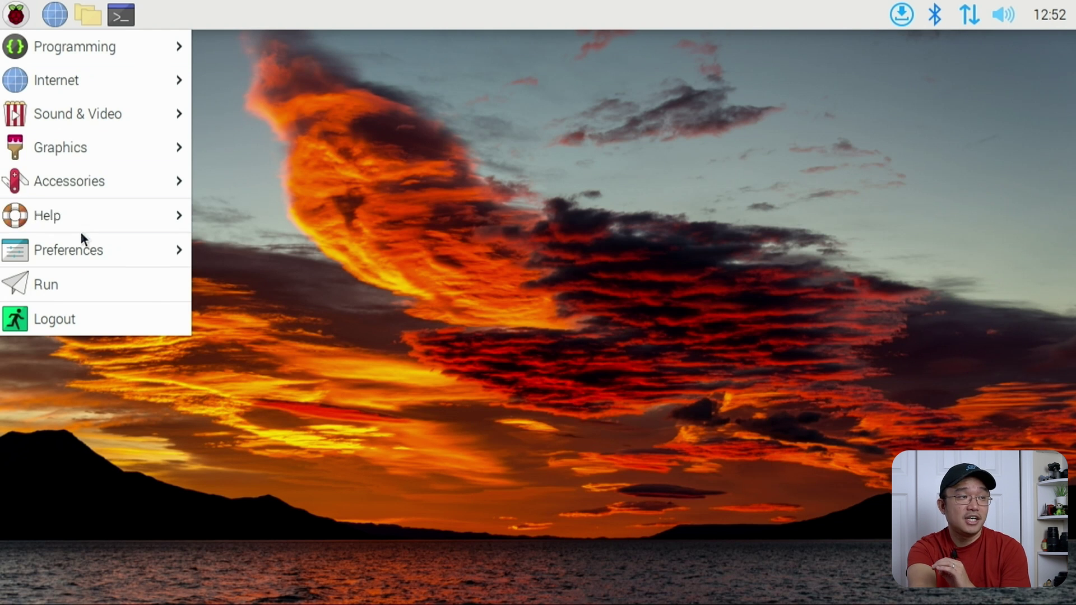
pyautogui.moveTo(88, 224)
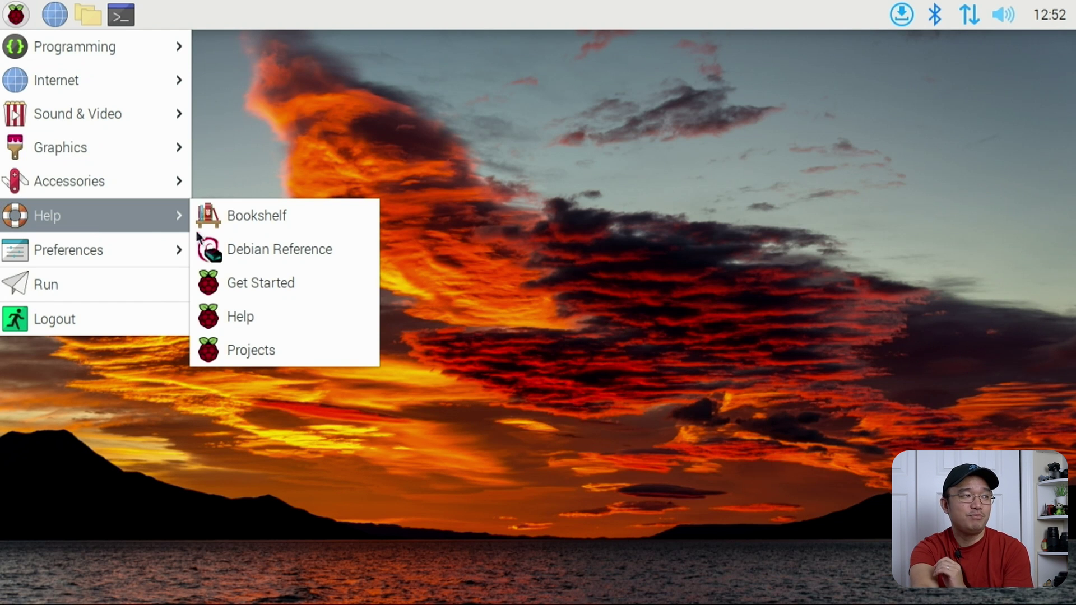
pyautogui.click(267, 221)
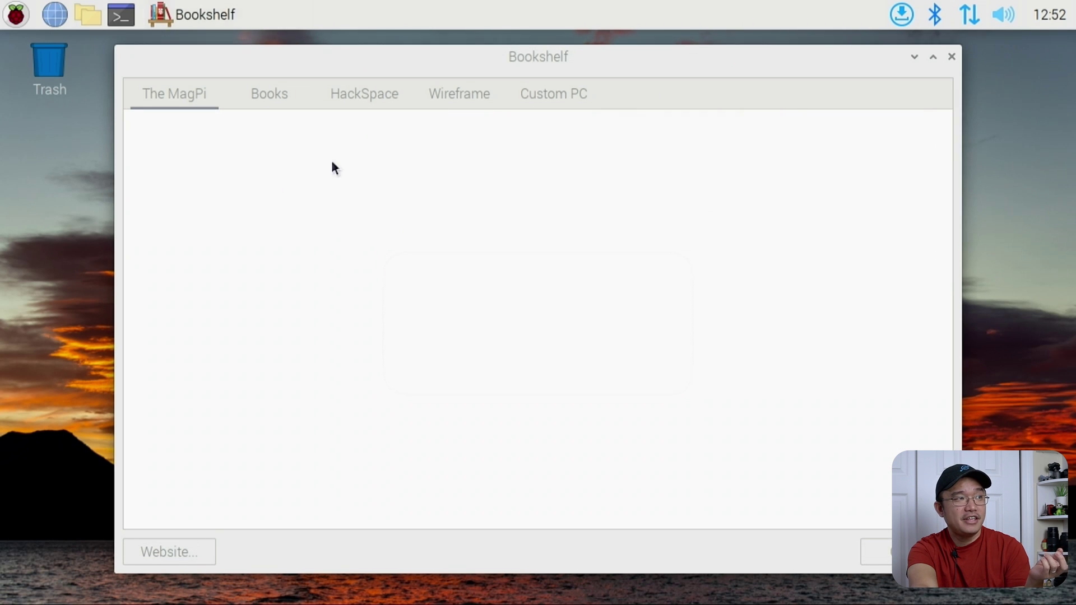
pyautogui.click(275, 93)
pyautogui.click(185, 95)
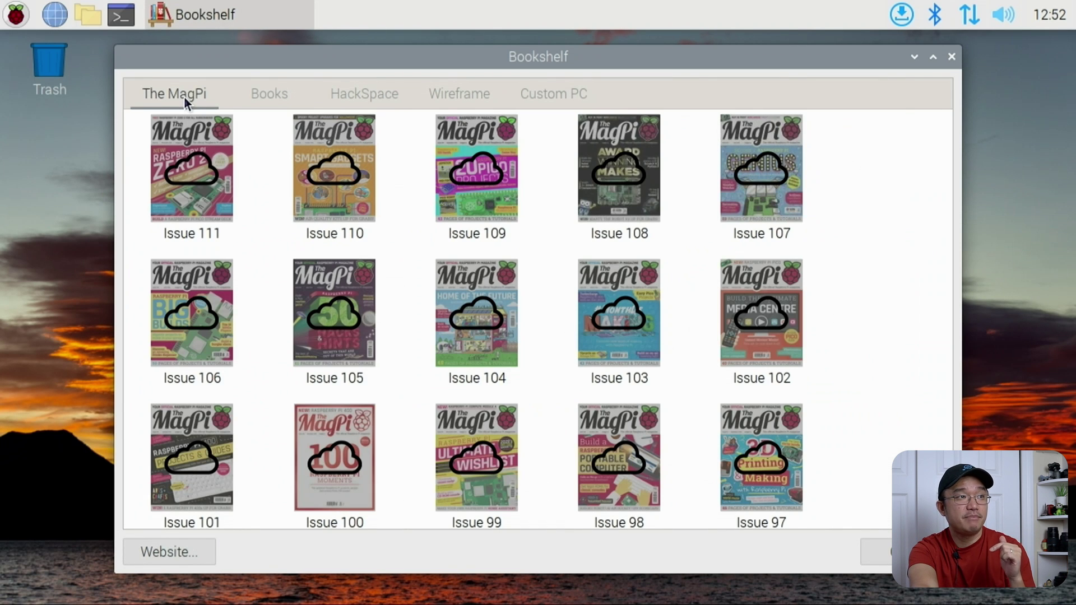
# View the Custom PC issues in Bookshelf, and close the Bookshelf window.
pyautogui.click(543, 92)
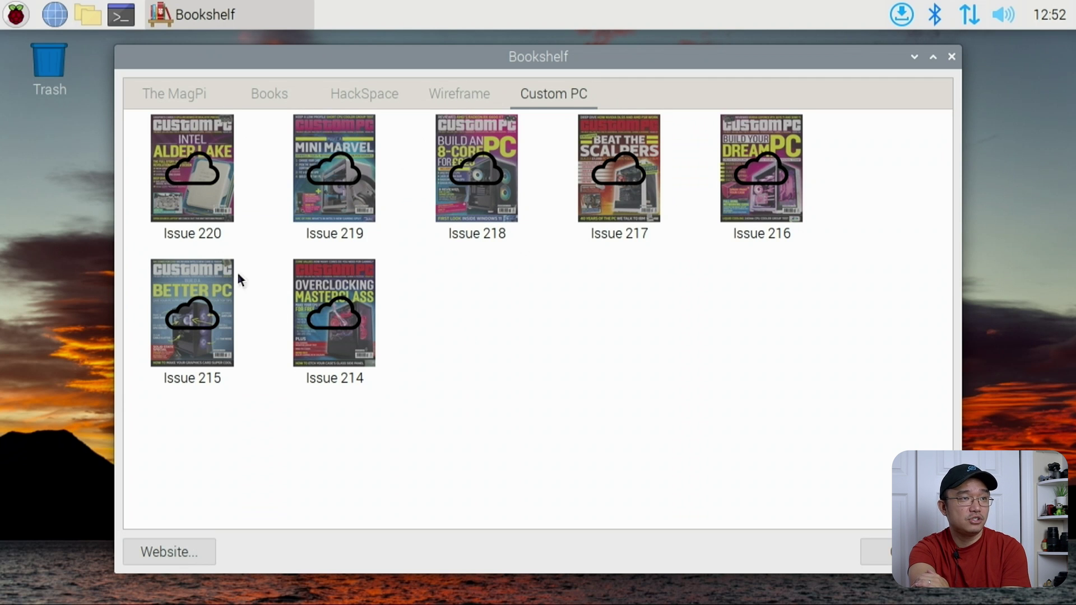
pyautogui.moveTo(304, 213)
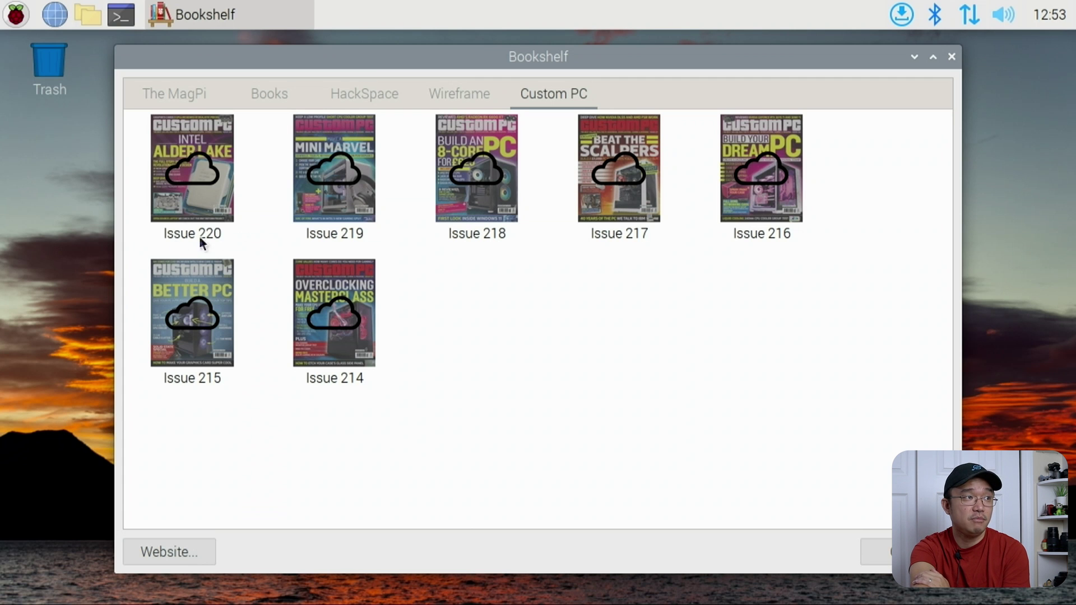
pyautogui.click(872, 541)
pyautogui.press('super')
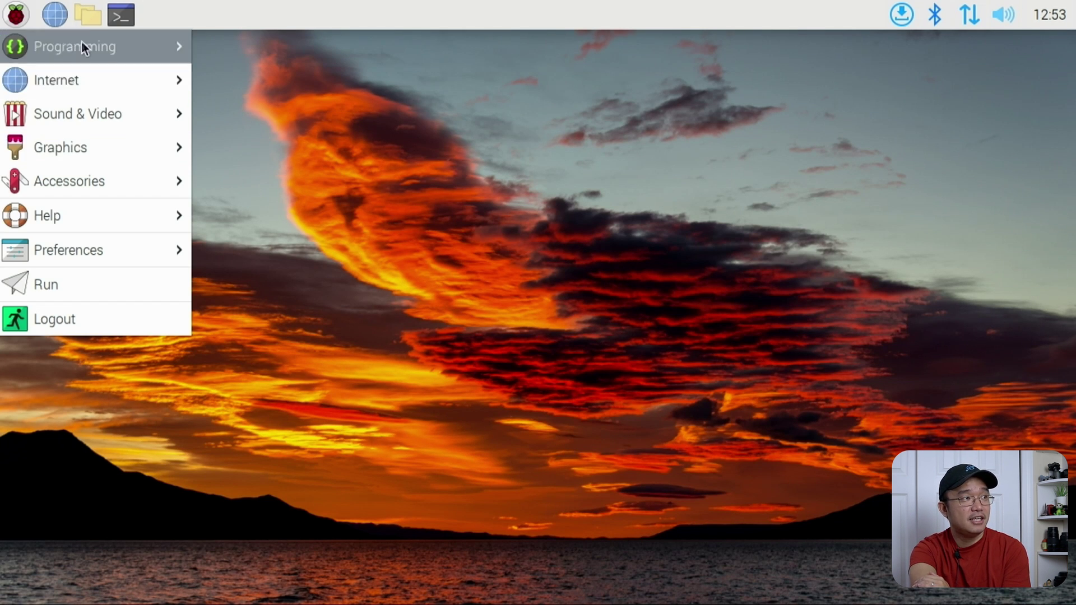
pyautogui.press('Escape')
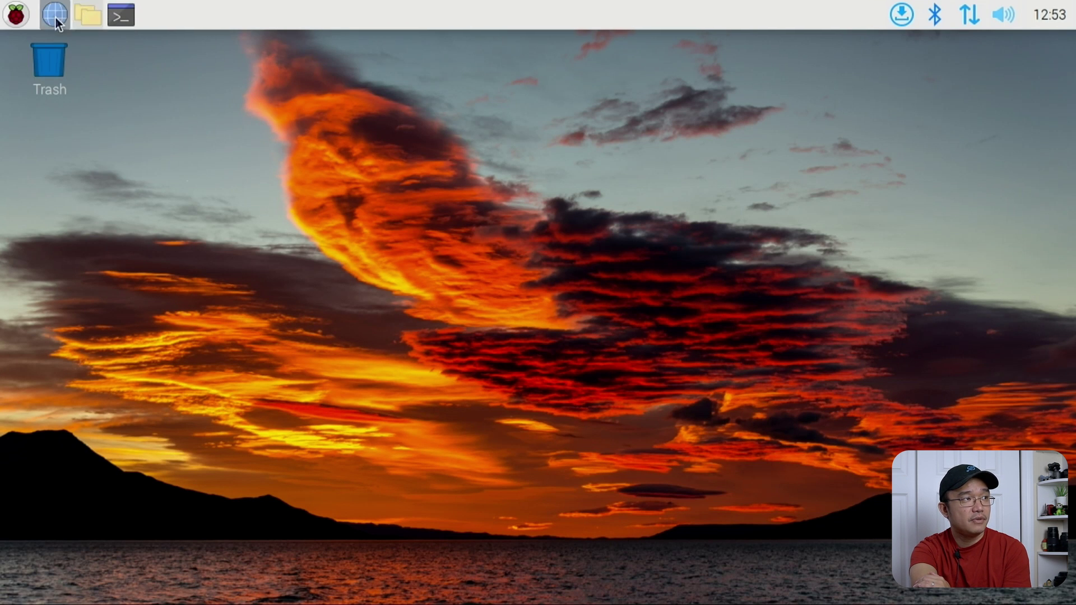
# Open a terminal window to view its command prompt and close it again.
pyautogui.click(120, 15)
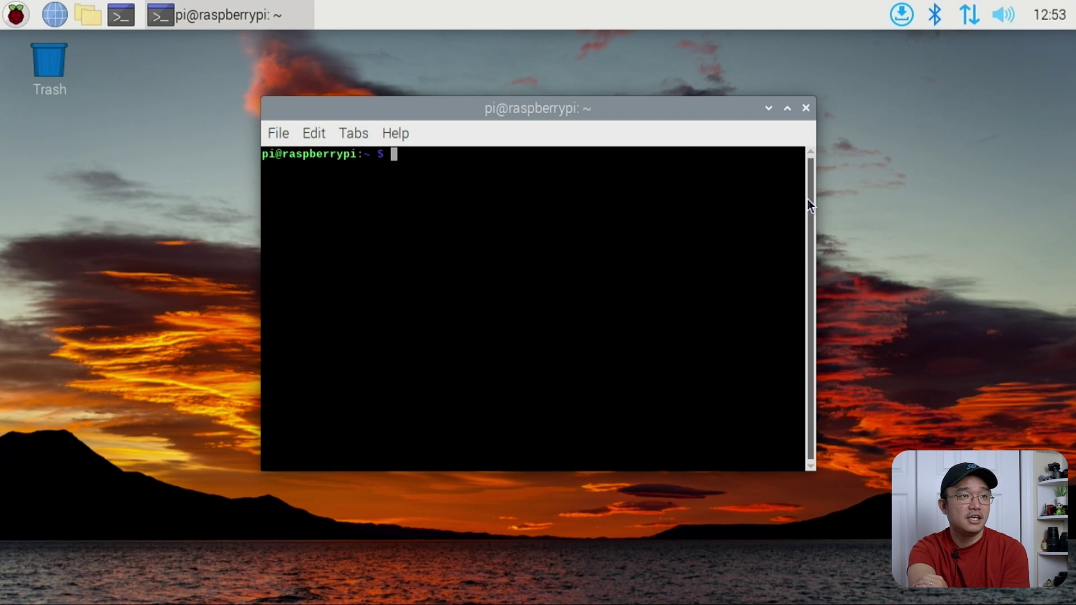
pyautogui.click(807, 109)
# Launch the Chromium web browser from the Internet applications.
pyautogui.click(4, 9)
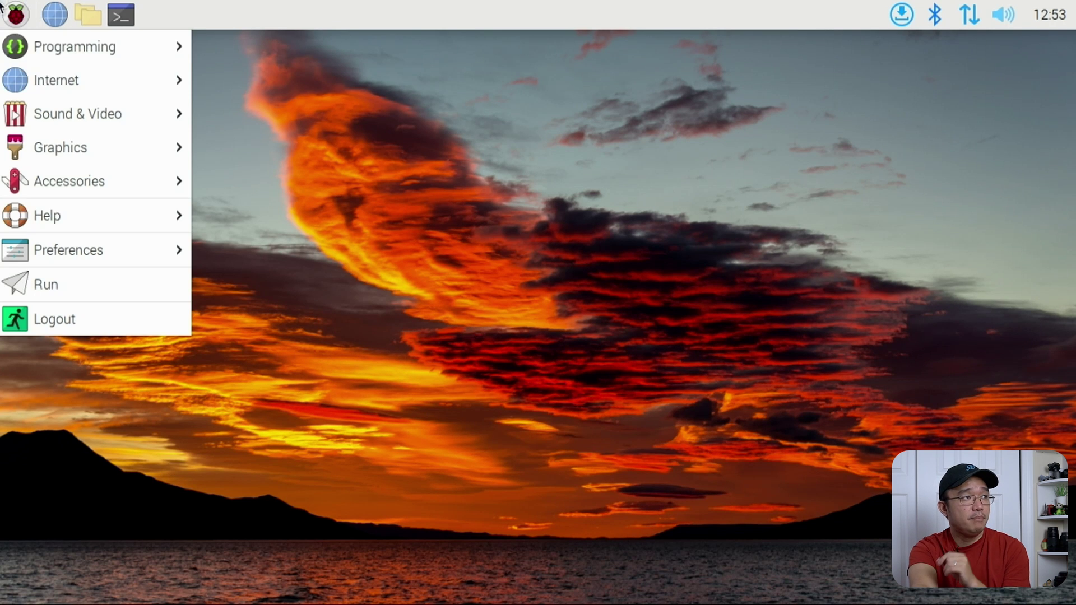
pyautogui.moveTo(75, 88)
pyautogui.click(263, 83)
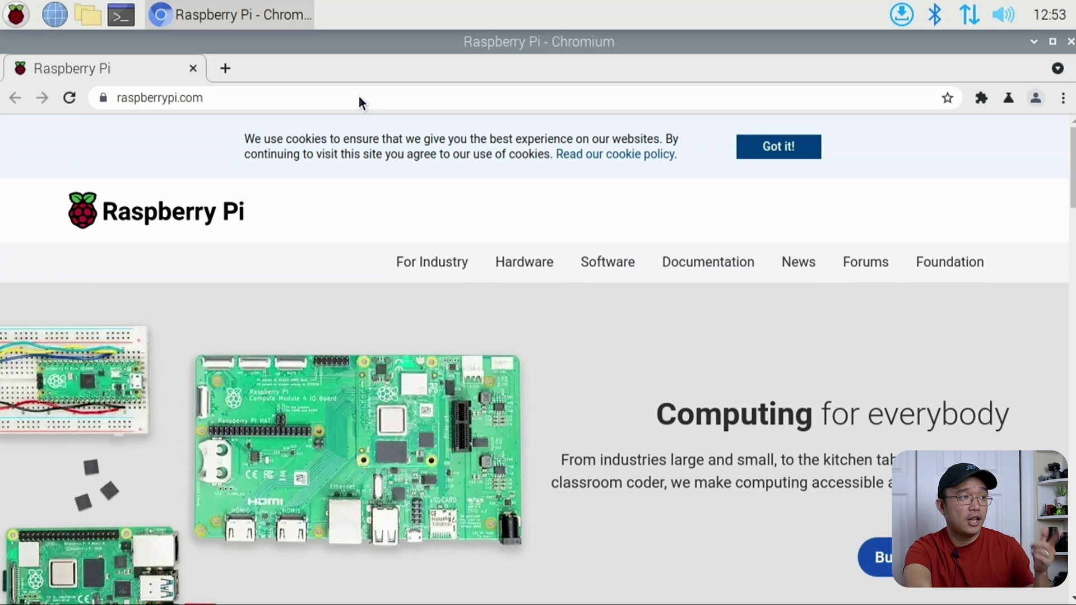
# Look through the raspberrypi.com home page down to the Raspberry Pi Zero 2 W section.
pyautogui.scroll(-10, 456, 335)
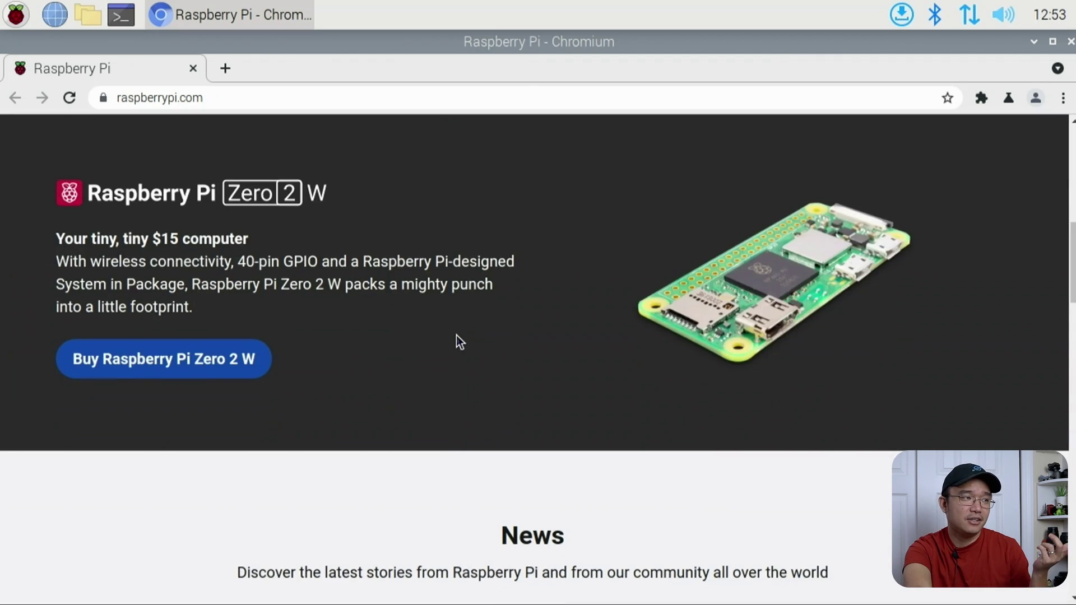
pyautogui.scroll(10, 456, 336)
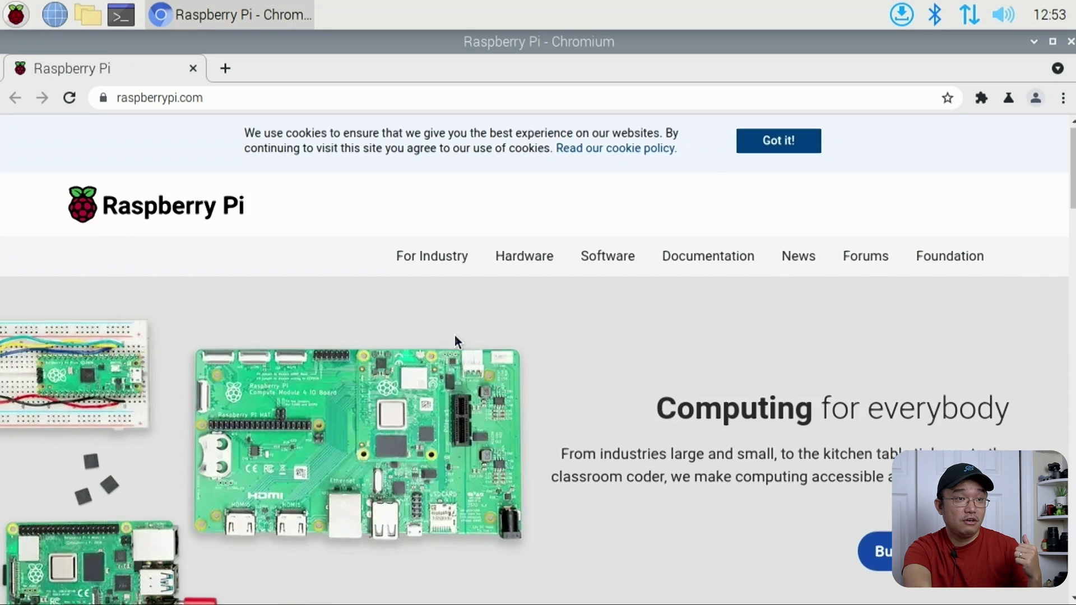
pyautogui.scroll(-10, 455, 335)
pyautogui.scroll(-2, 455, 335)
pyautogui.scroll(4, 491, 331)
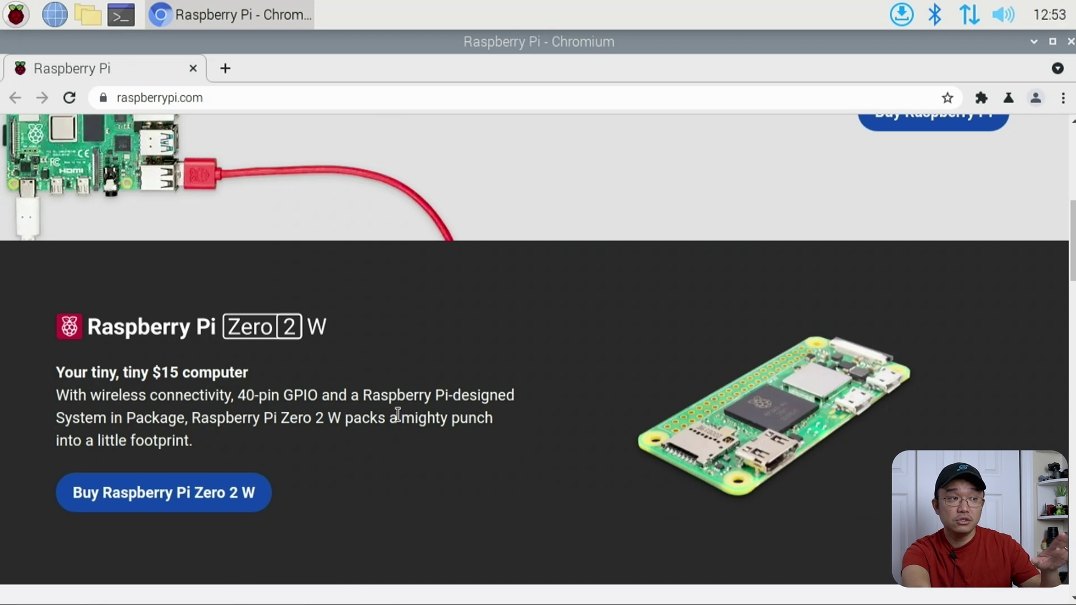
pyautogui.scroll(-2, 646, 415)
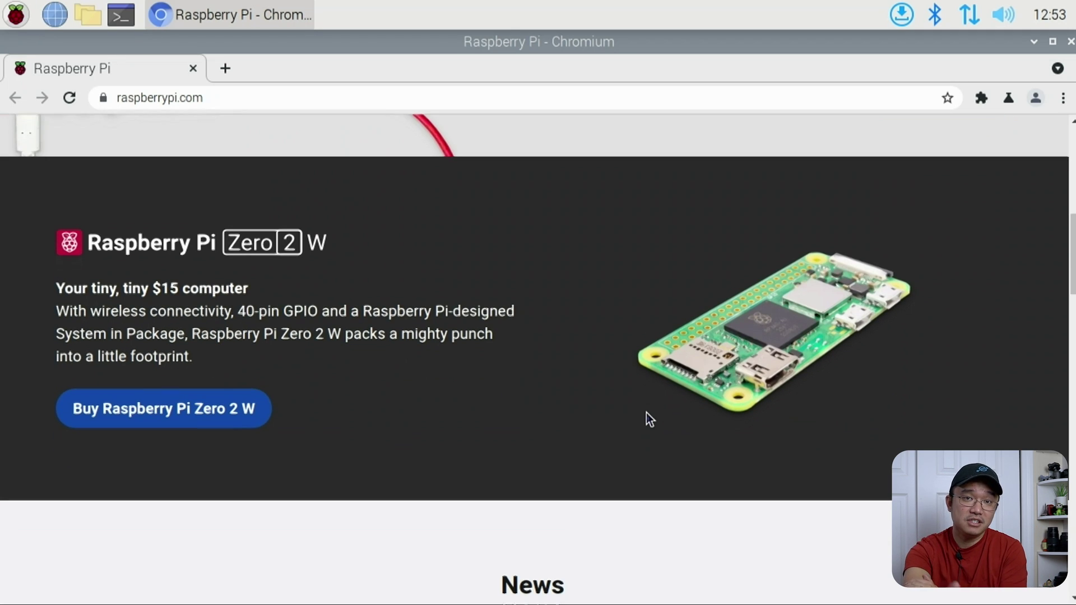